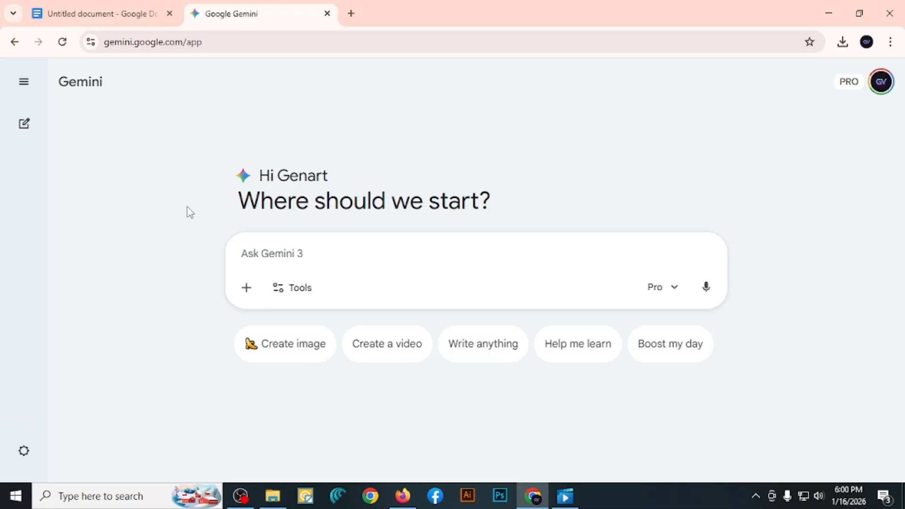
# Search Google for "tom and jerry images" in a new browser tab and show only the image results
pyautogui.click(351, 13)
pyautogui.click(294, 276)
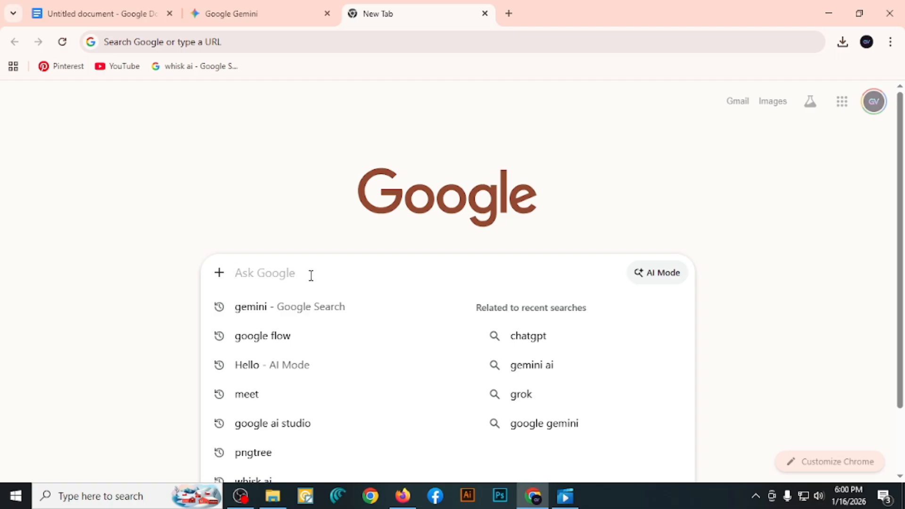
pyautogui.write('tom')
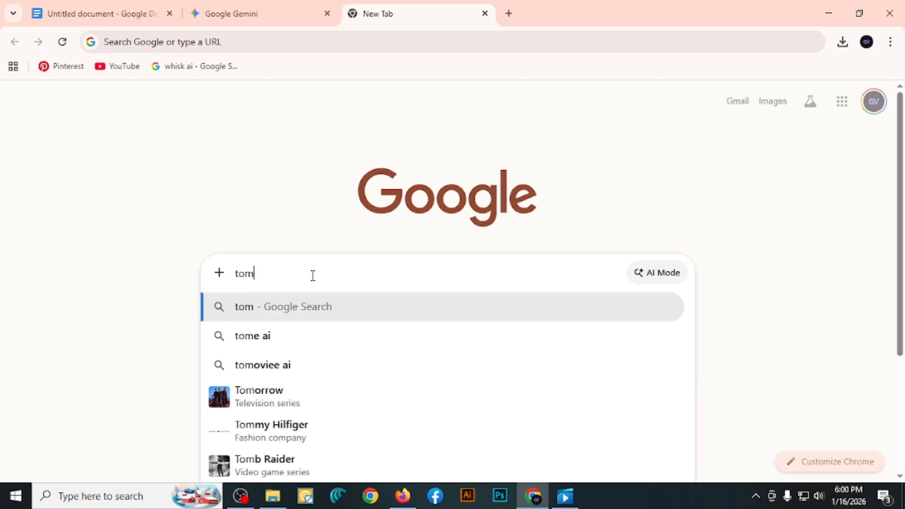
pyautogui.write(' and ')
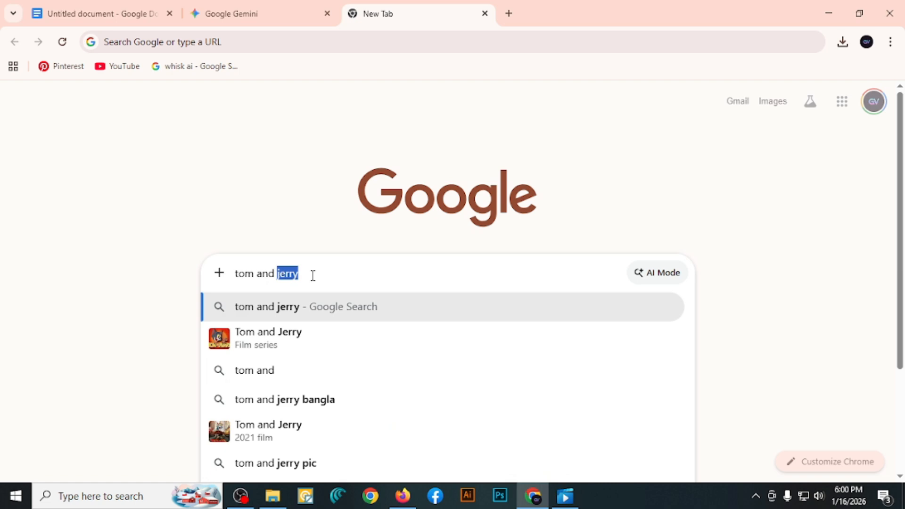
pyautogui.write('jer')
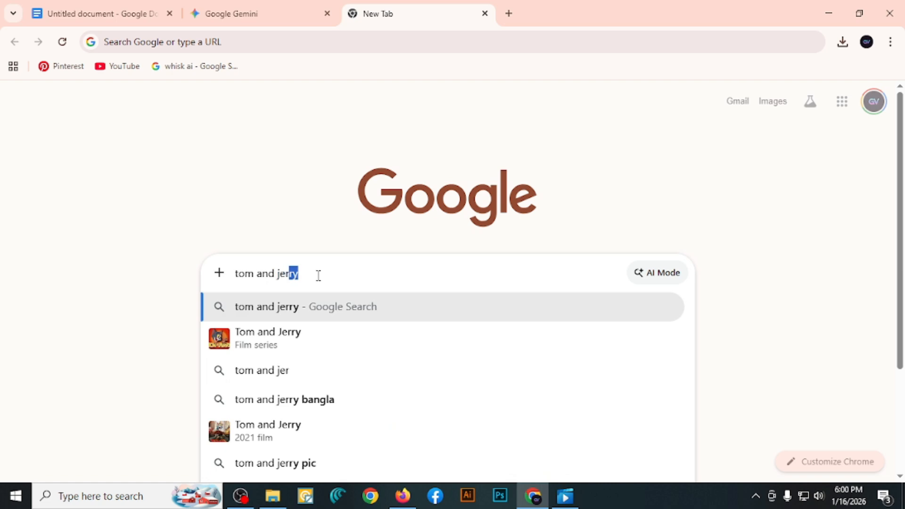
pyautogui.write('ry image')
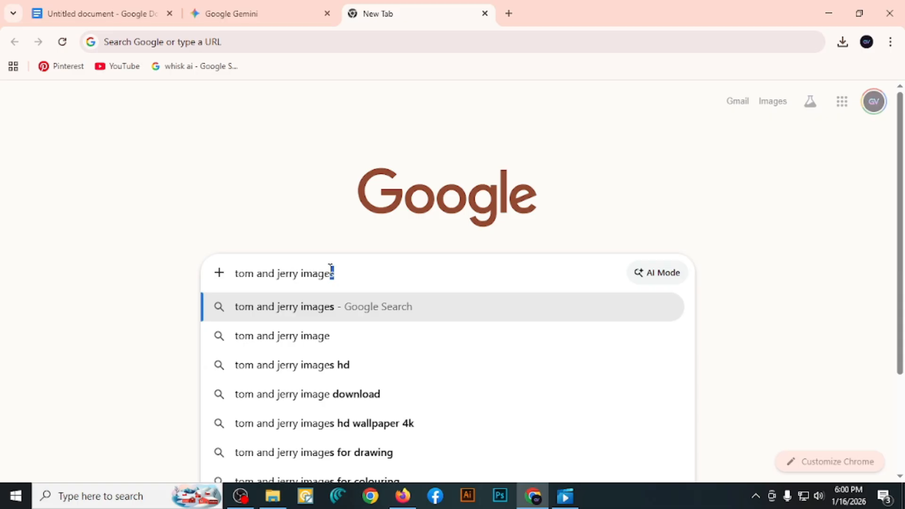
pyautogui.press('Return')
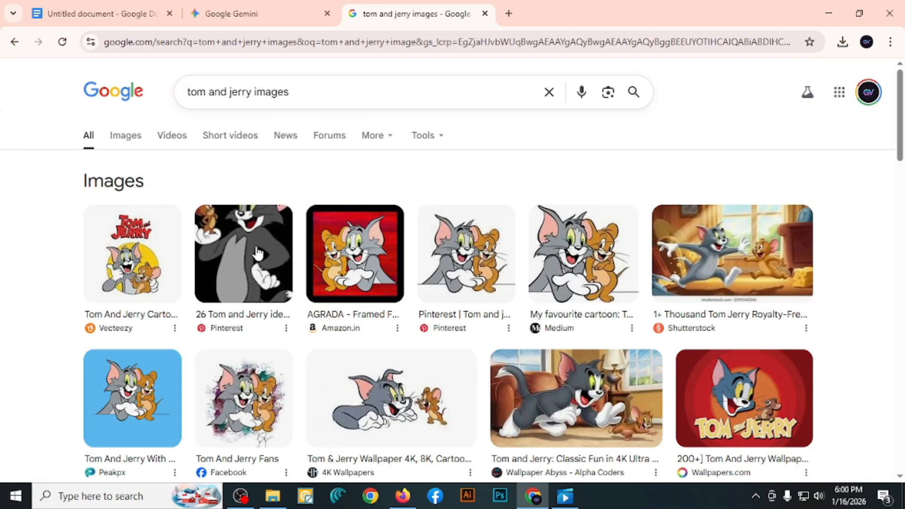
pyautogui.click(126, 137)
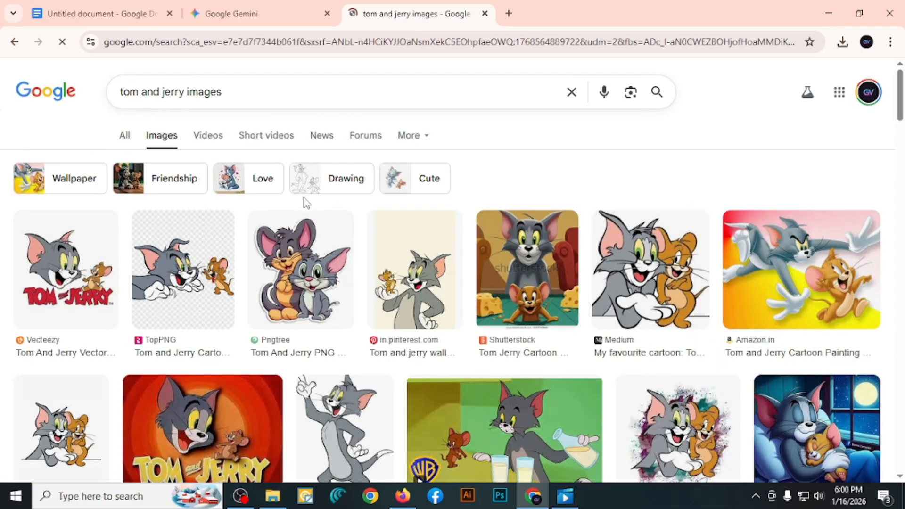
# Open the Fandom picture of Tom standing alone in its own tab and save it to Downloads as Tom_Cat_29
pyautogui.scroll(-3, 401, 206)
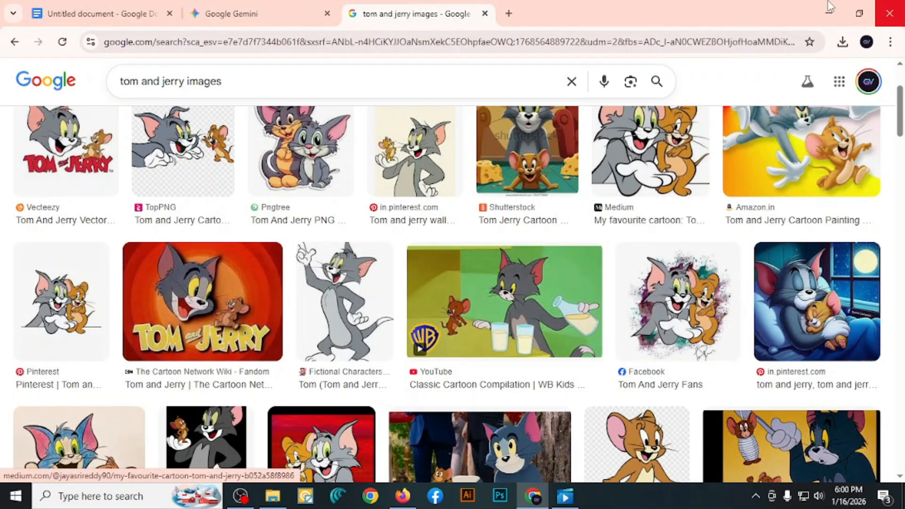
pyautogui.click(349, 289)
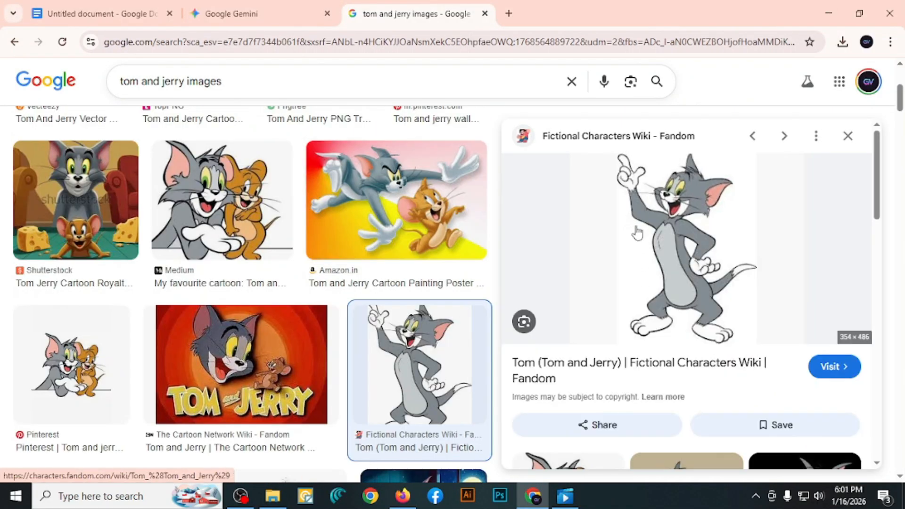
pyautogui.rightClick(640, 229)
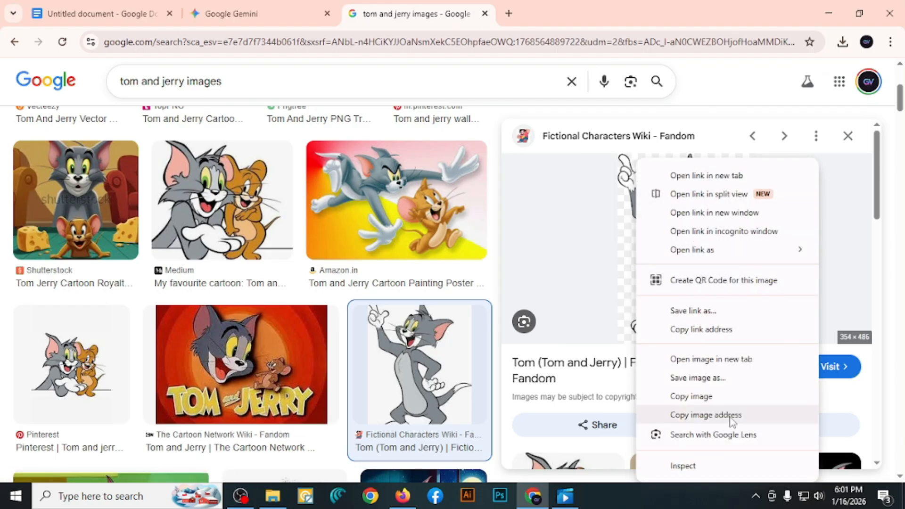
pyautogui.click(739, 364)
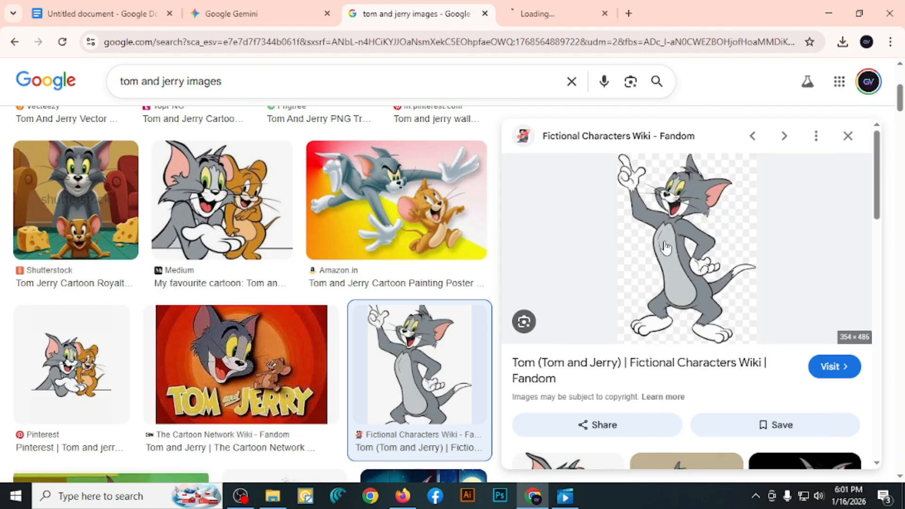
pyautogui.click(554, 8)
pyautogui.rightClick(399, 233)
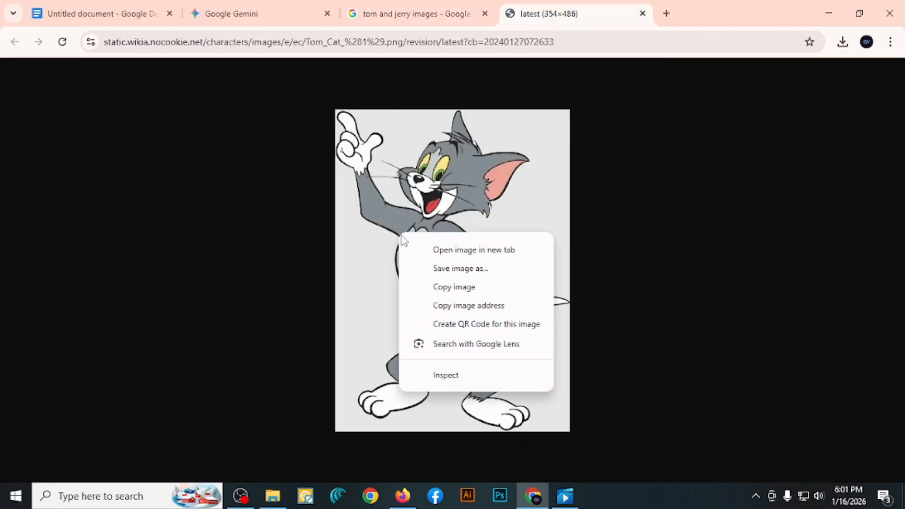
pyautogui.click(437, 269)
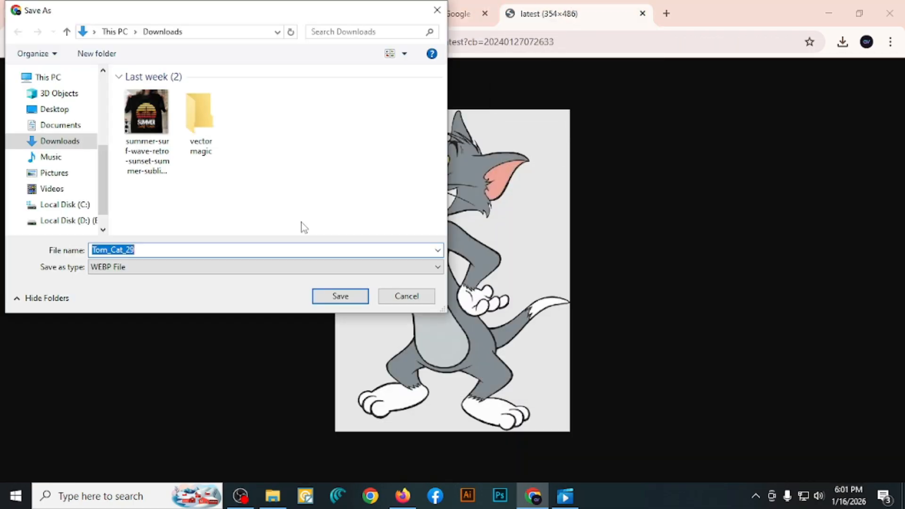
pyautogui.click(341, 296)
# Return to the search results, close the Tom preview and look through the other Tom and Jerry images
pyautogui.click(459, 2)
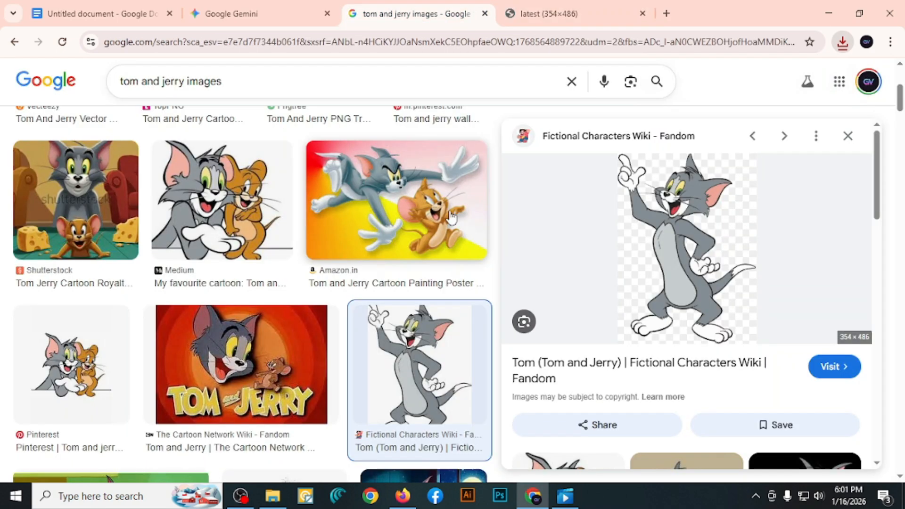
pyautogui.click(849, 135)
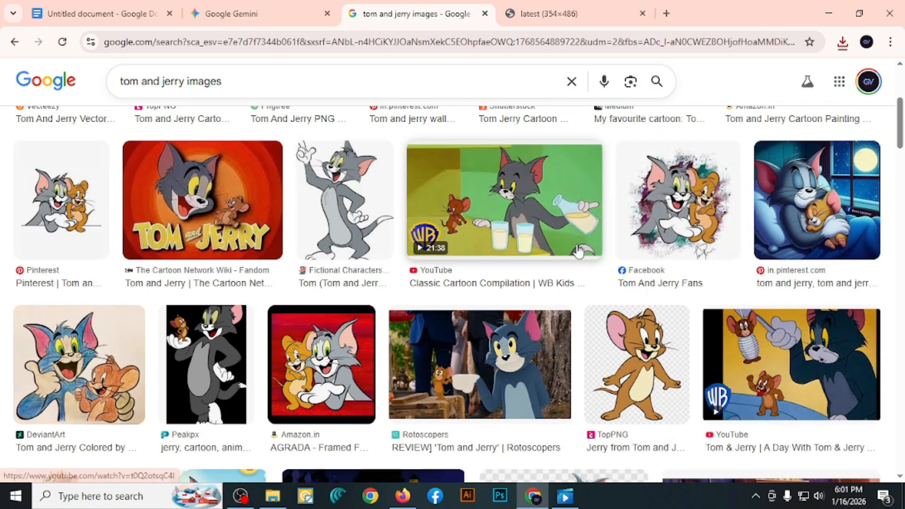
pyautogui.scroll(-1, 455, 241)
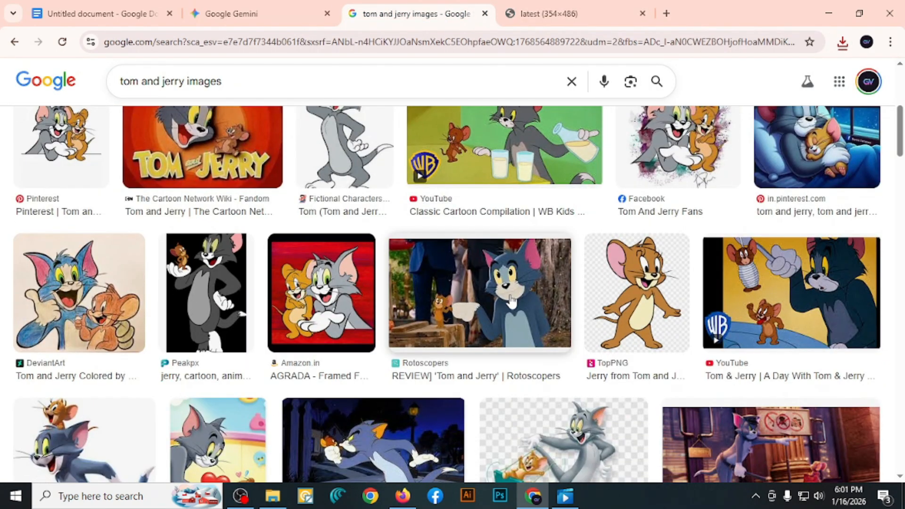
pyautogui.scroll(-5, 436, 281)
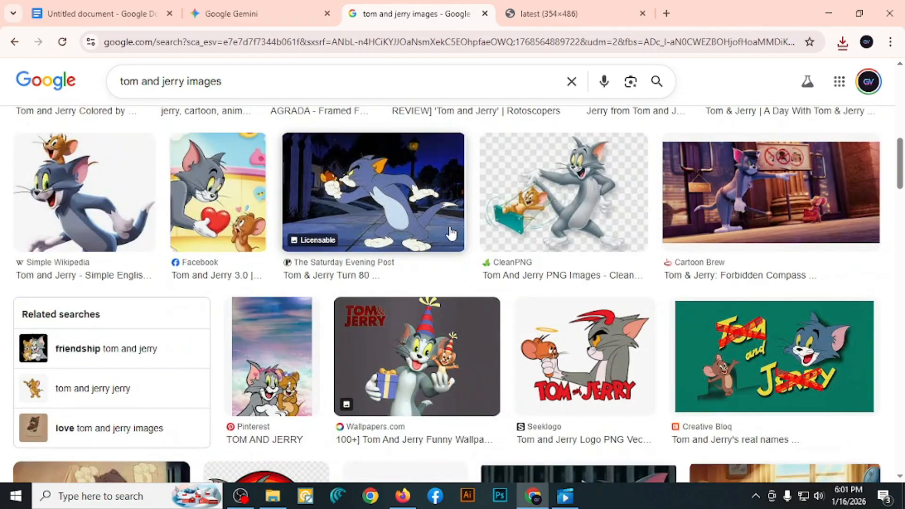
pyautogui.scroll(-12, 449, 289)
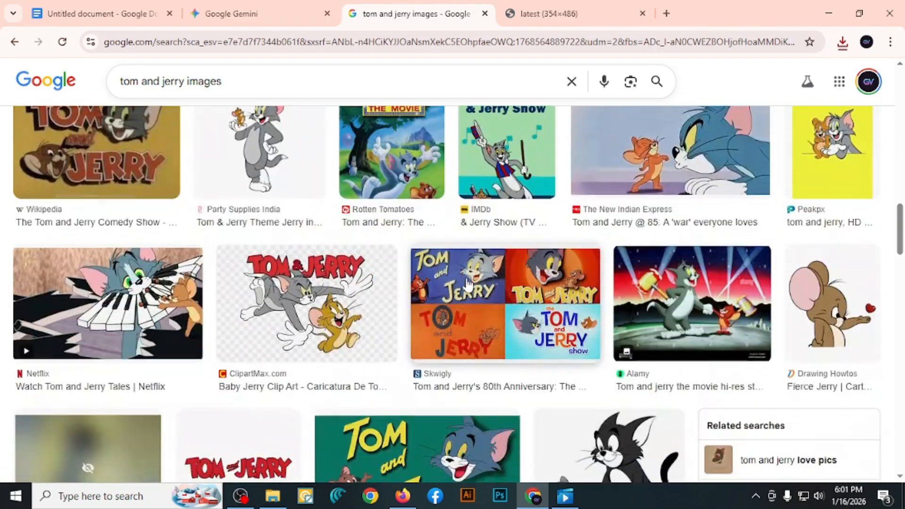
pyautogui.scroll(-8, 467, 284)
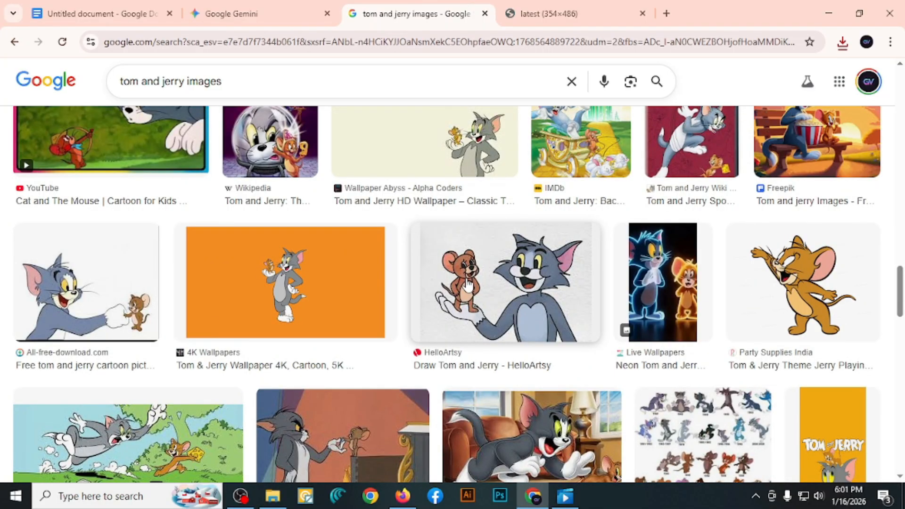
pyautogui.scroll(-12, 467, 285)
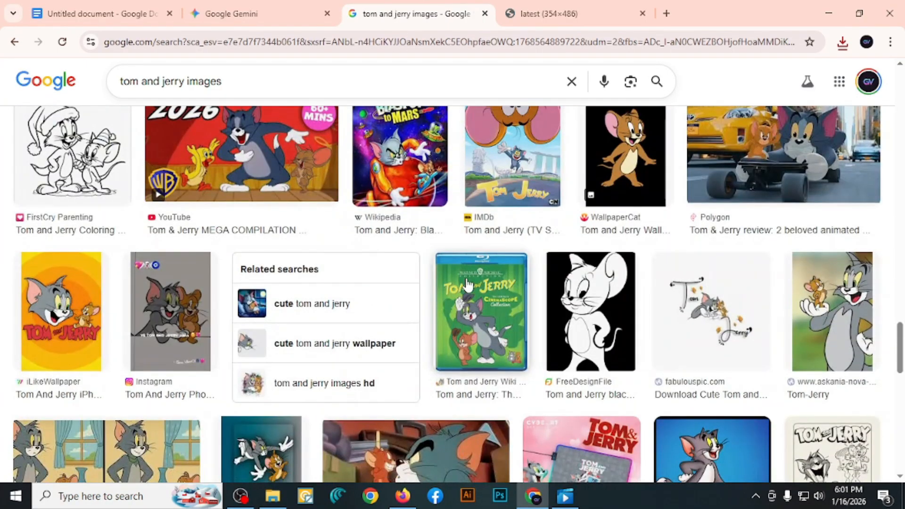
pyautogui.scroll(-15, 467, 284)
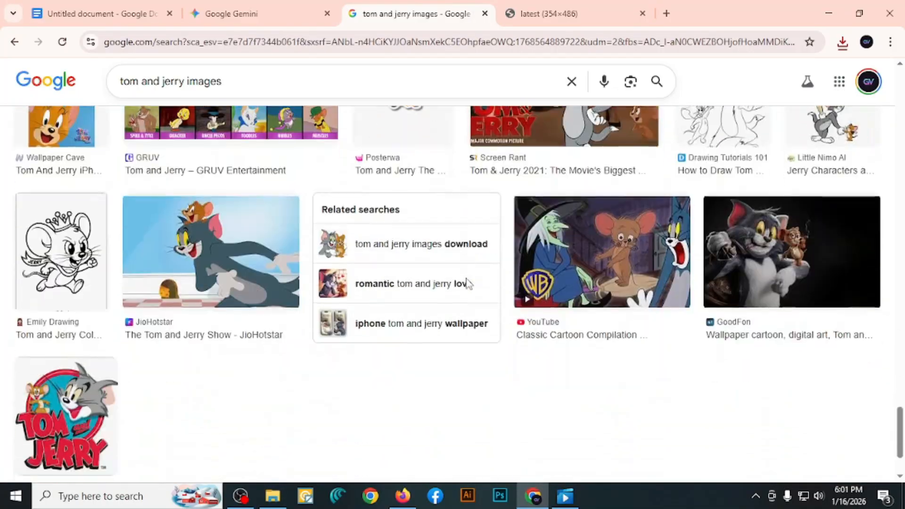
pyautogui.scroll(-5, 469, 284)
pyautogui.scroll(20, 469, 283)
pyautogui.scroll(15, 467, 284)
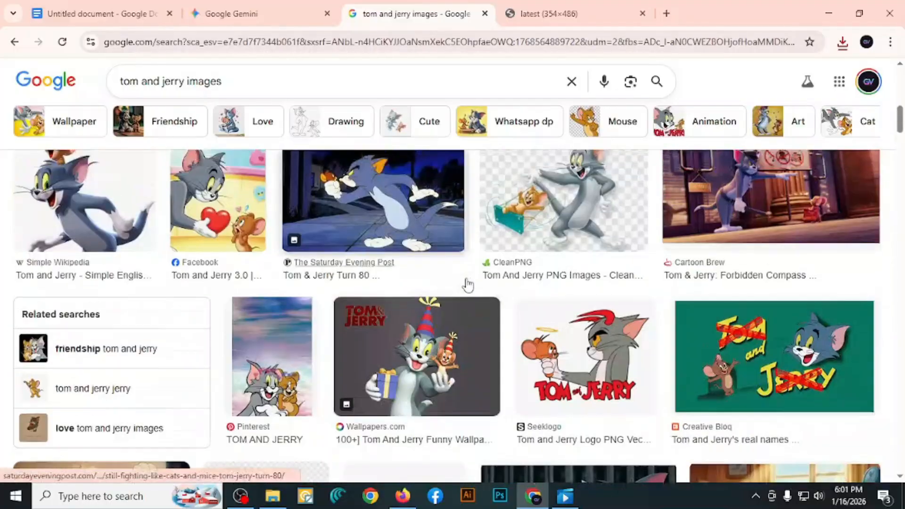
pyautogui.scroll(10, 467, 284)
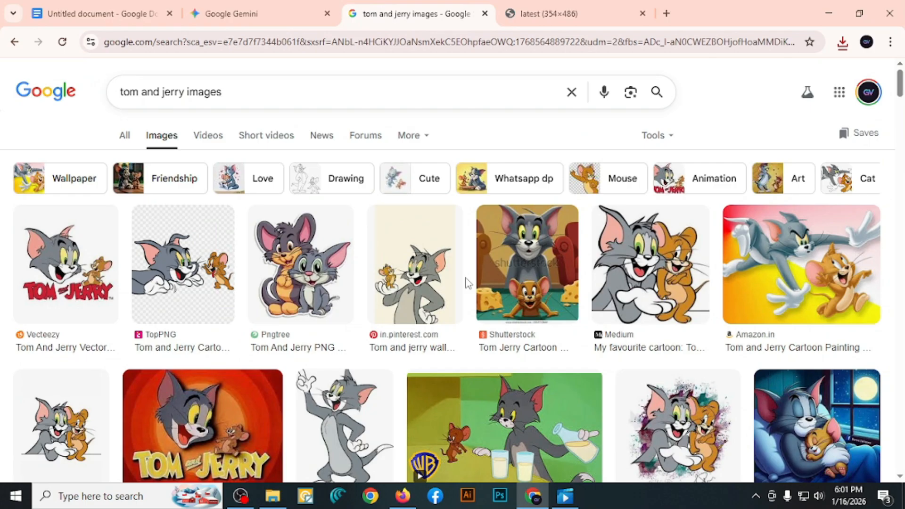
pyautogui.scroll(-3, 467, 283)
pyautogui.scroll(3, 465, 279)
# Replace the image search query with "gopal bhar image" and run the search
pyautogui.click(572, 93)
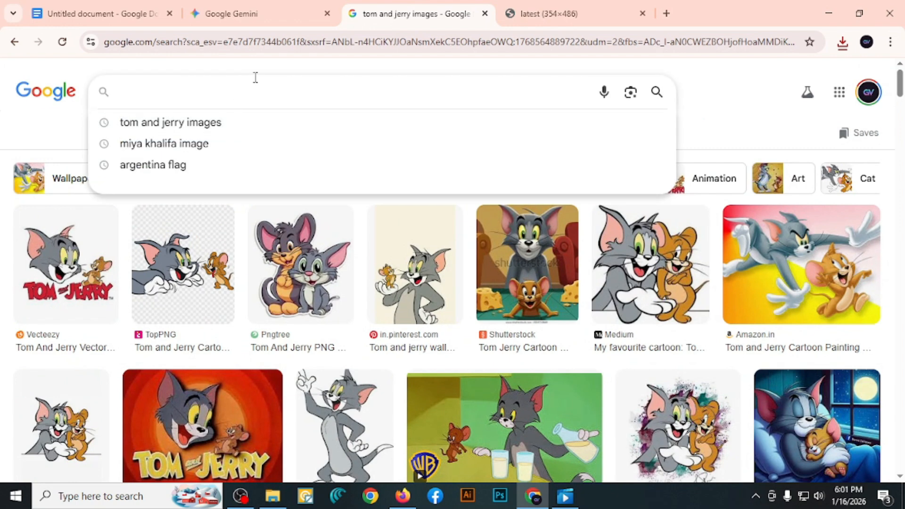
pyautogui.write('gop')
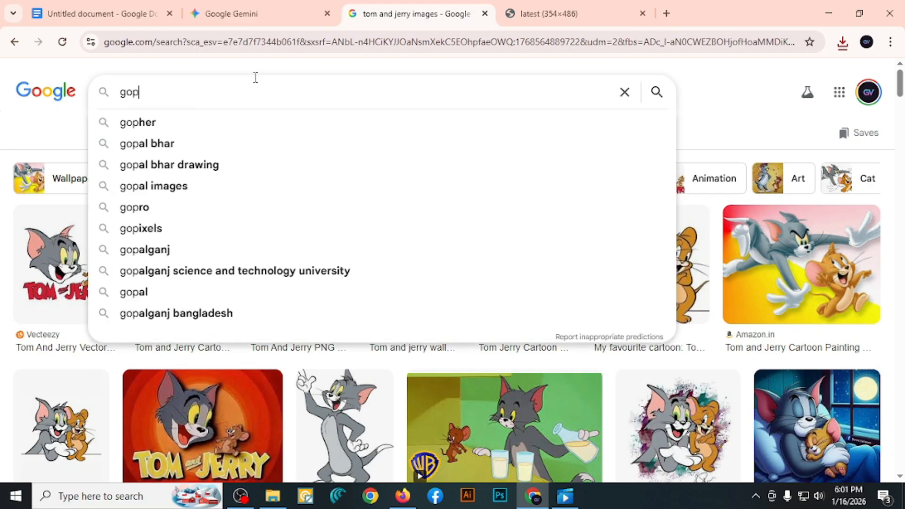
pyautogui.write('al b')
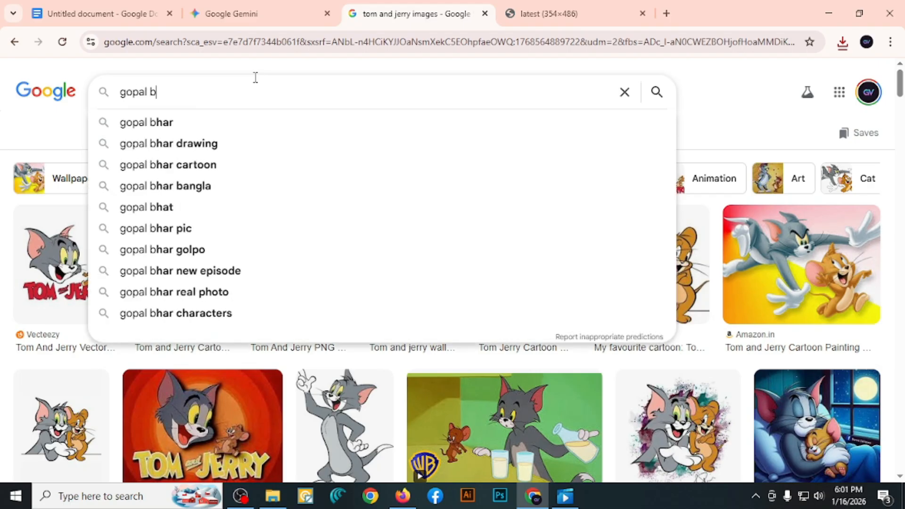
pyautogui.write('har')
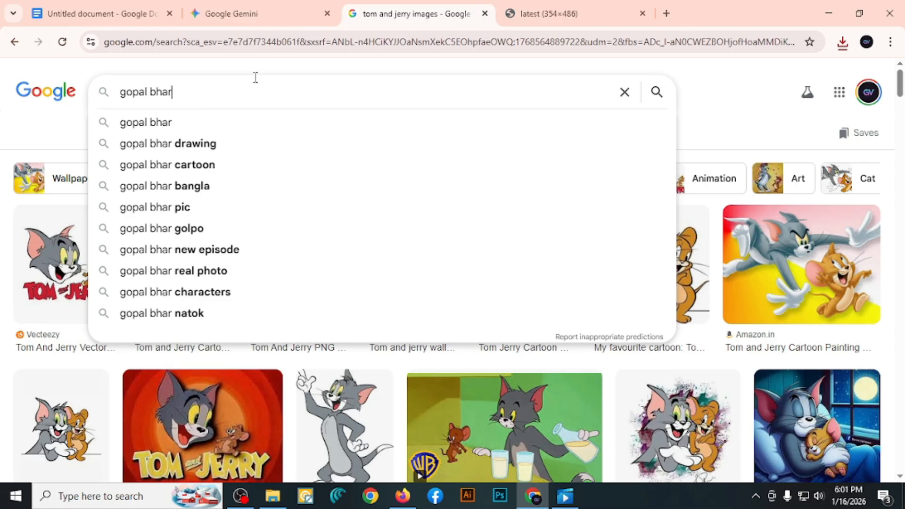
pyautogui.write(' image')
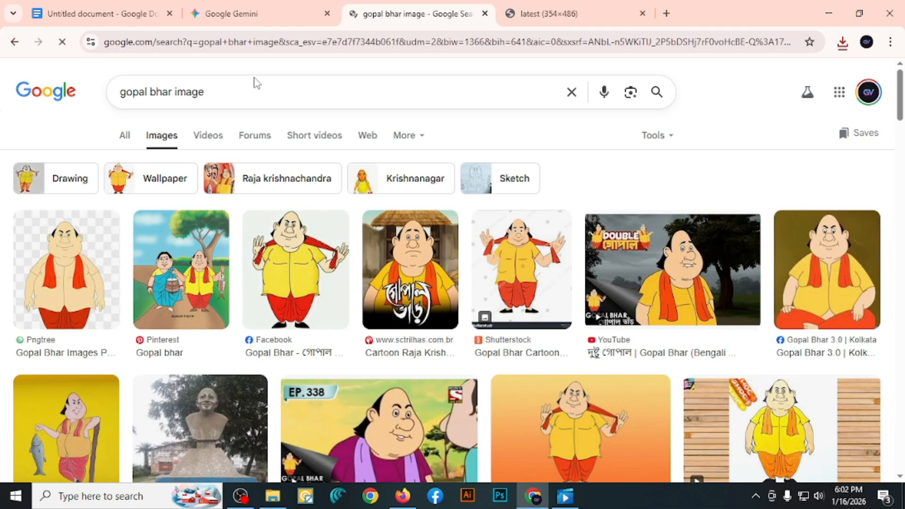
# Open the Facebook picture of Gopal Bhar in its own tab and save it to Downloads as images (4)
pyautogui.click(342, 301)
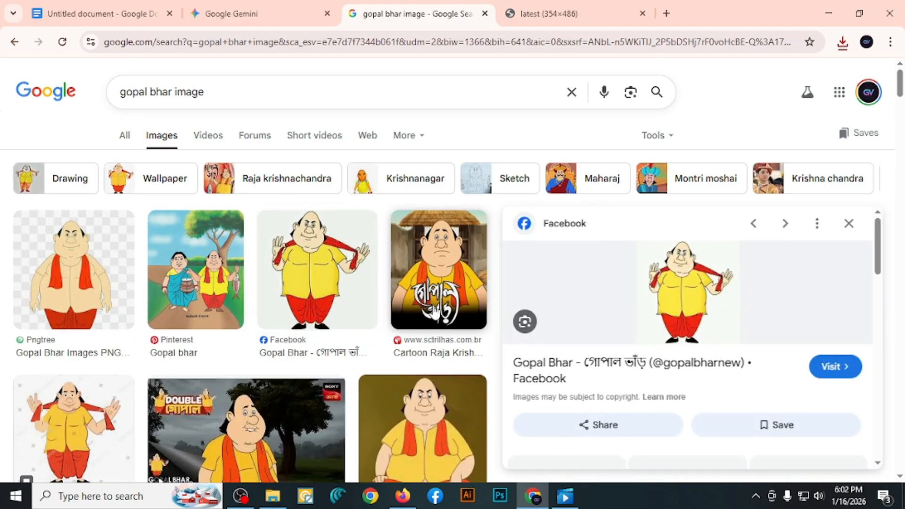
pyautogui.rightClick(654, 296)
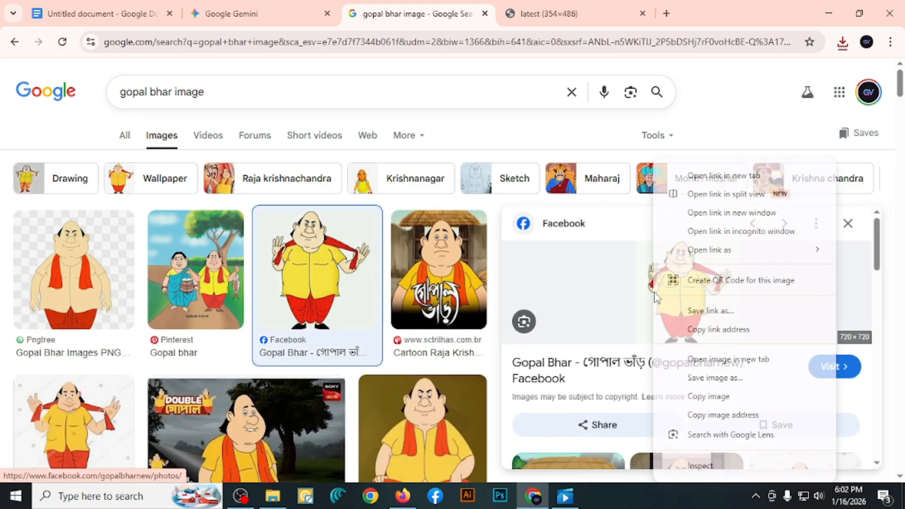
pyautogui.click(722, 360)
pyautogui.click(668, 14)
pyautogui.rightClick(470, 212)
pyautogui.click(512, 241)
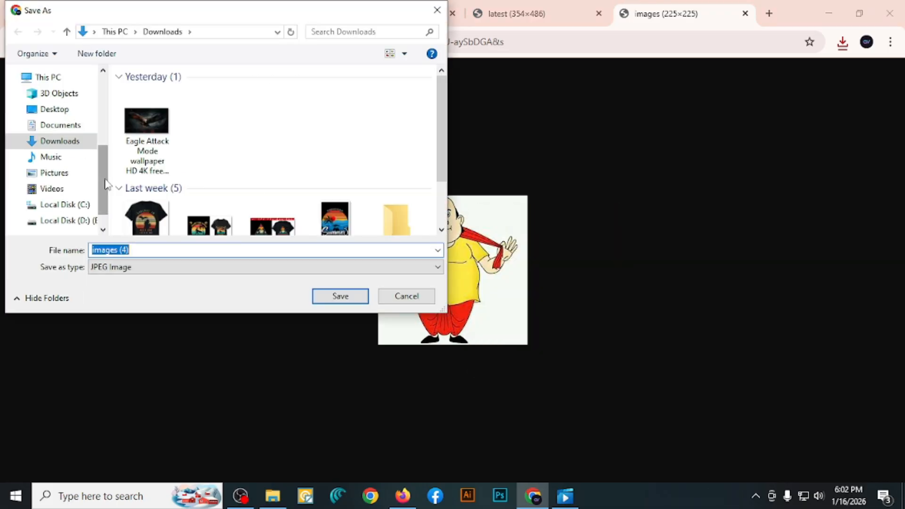
pyautogui.click(343, 297)
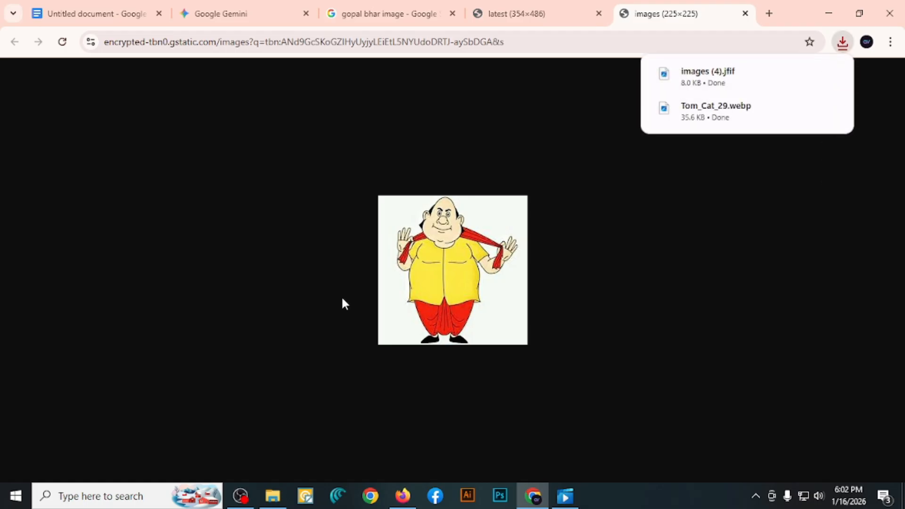
# View the opened Tom and Gopal Bhar pictures in turn to compare the two characters
pyautogui.click(504, 15)
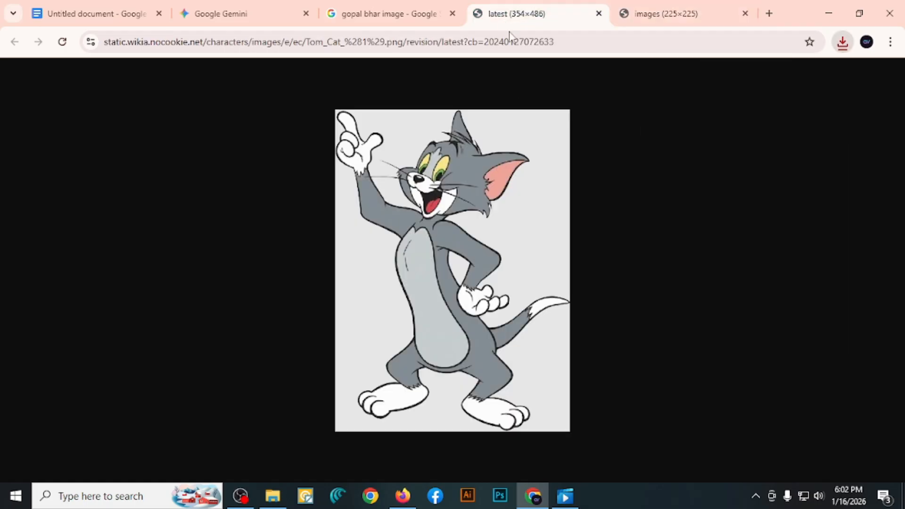
pyautogui.click(667, 13)
pyautogui.click(542, 9)
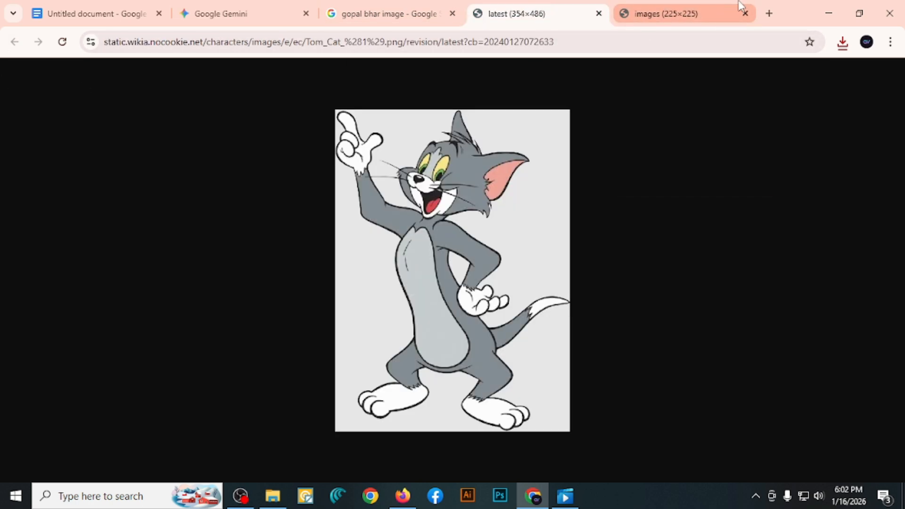
# Search Google for "batul image" in a new browser tab and show the image results
pyautogui.click(770, 14)
pyautogui.click(289, 273)
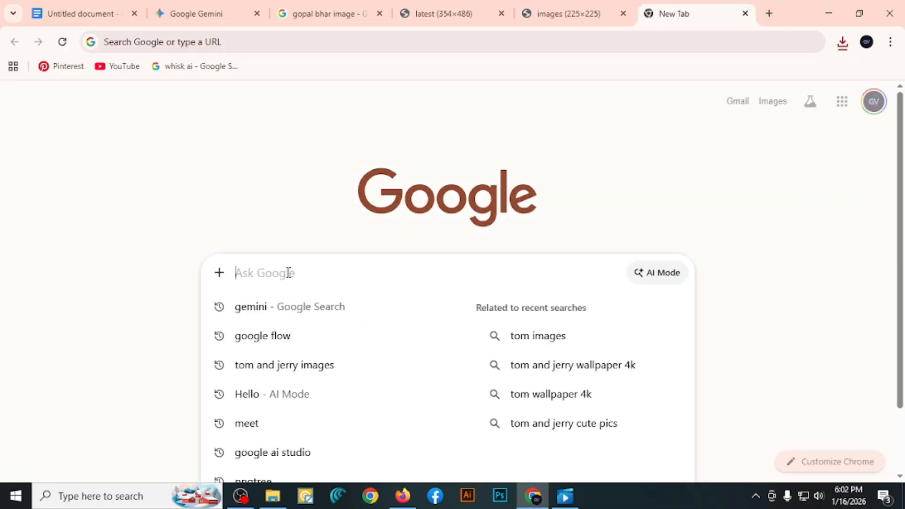
pyautogui.write('bat')
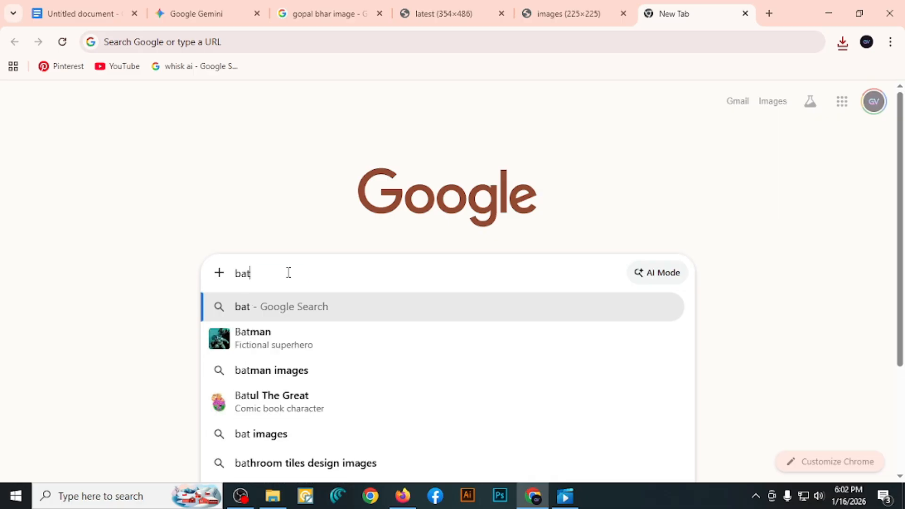
pyautogui.write('ul')
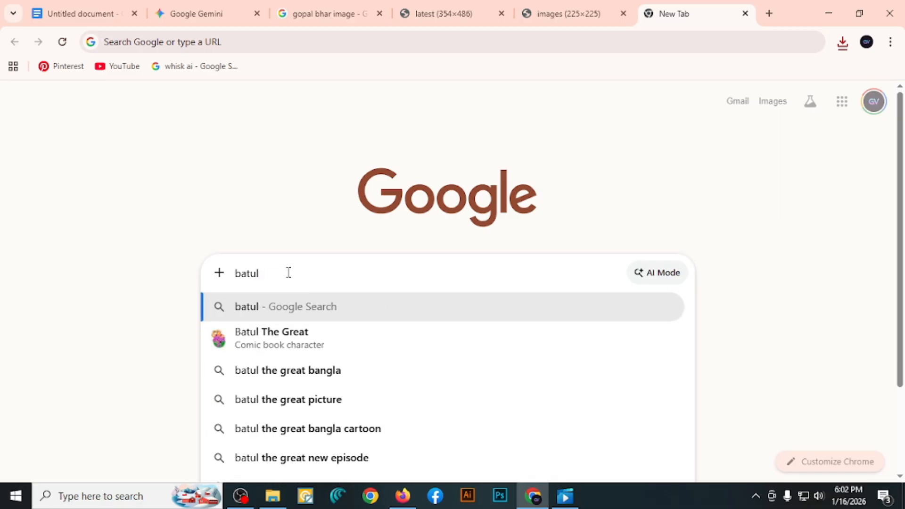
pyautogui.write(' image')
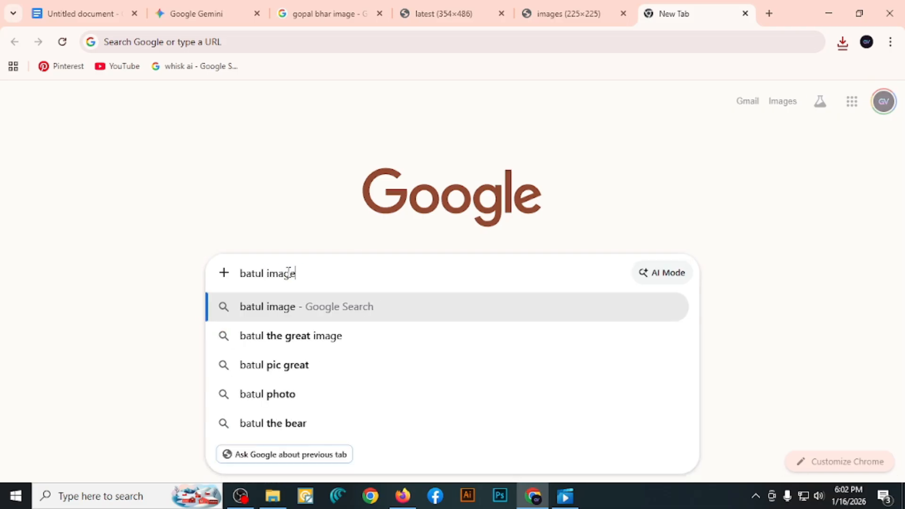
pyautogui.press('Return')
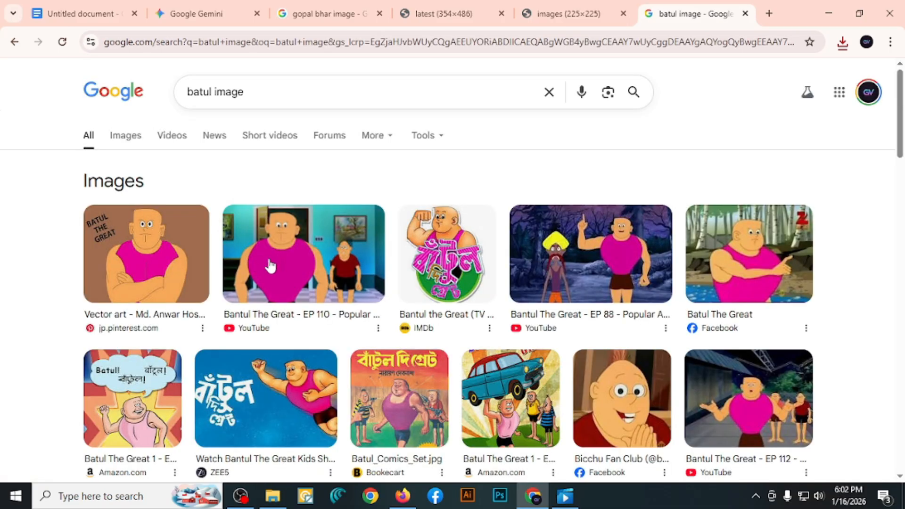
pyautogui.click(132, 137)
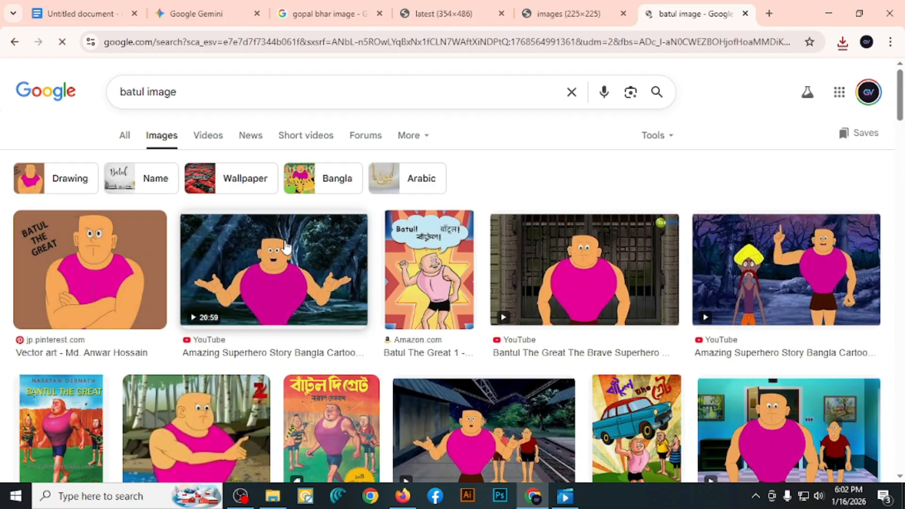
# Look through the Batul images and refine the query to "batul single image"
pyautogui.scroll(-3, 287, 246)
pyautogui.scroll(-10, 236, 231)
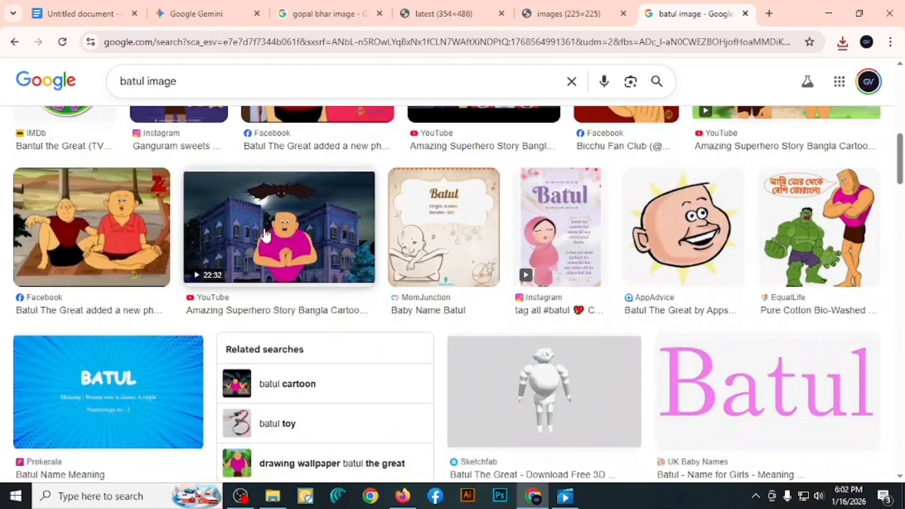
pyautogui.scroll(-10, 265, 234)
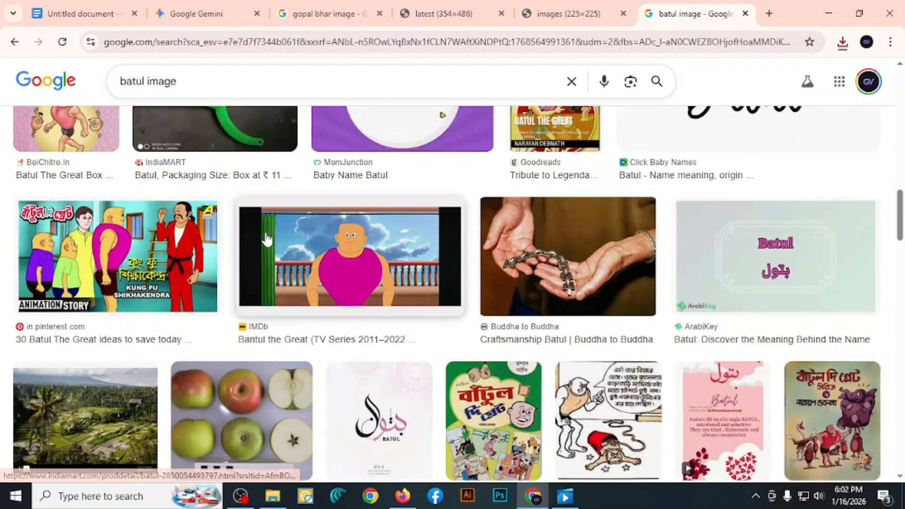
pyautogui.scroll(-8, 265, 239)
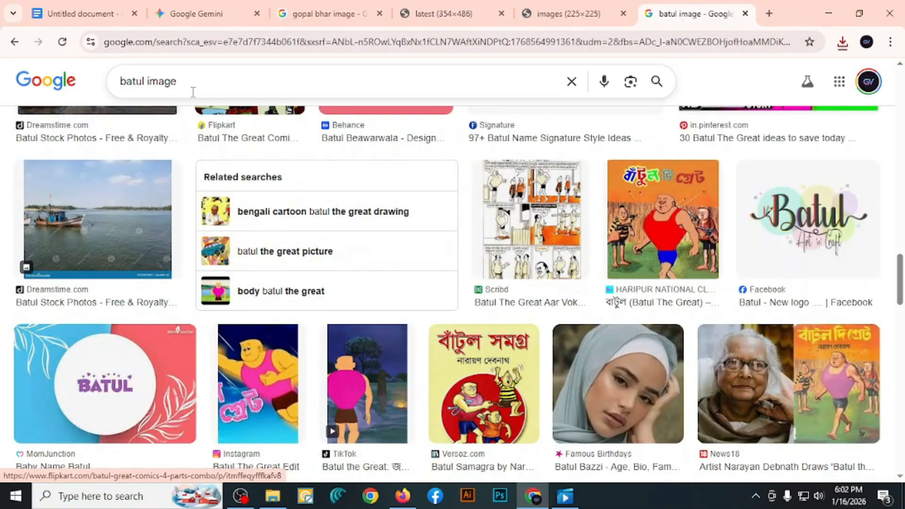
pyautogui.click(146, 80)
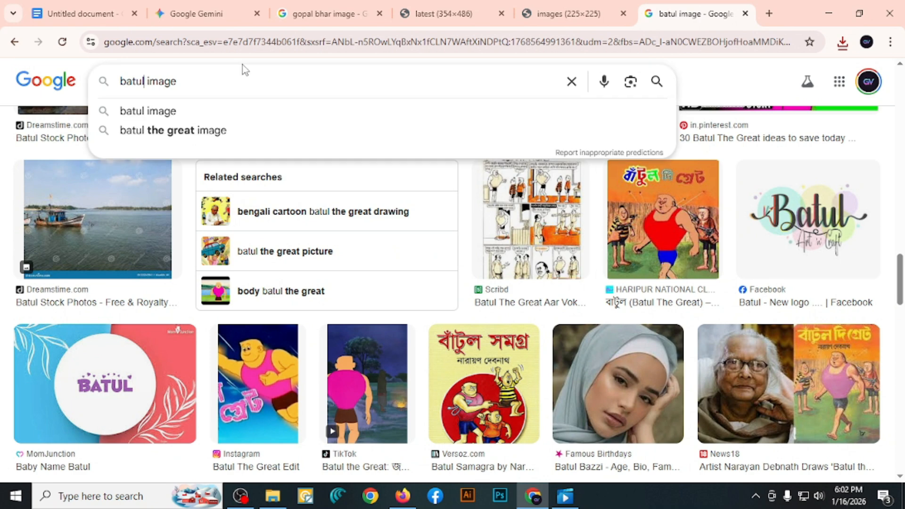
pyautogui.write('sin')
pyautogui.write('gle')
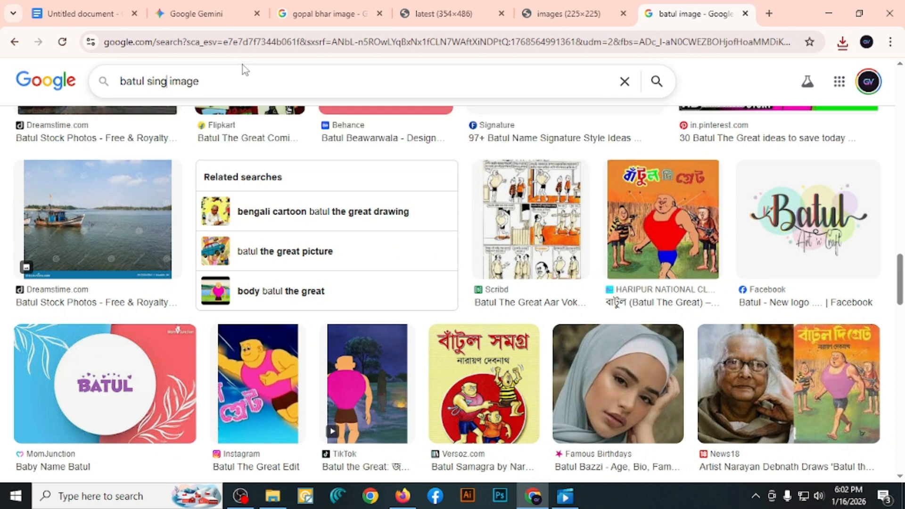
pyautogui.press('Return')
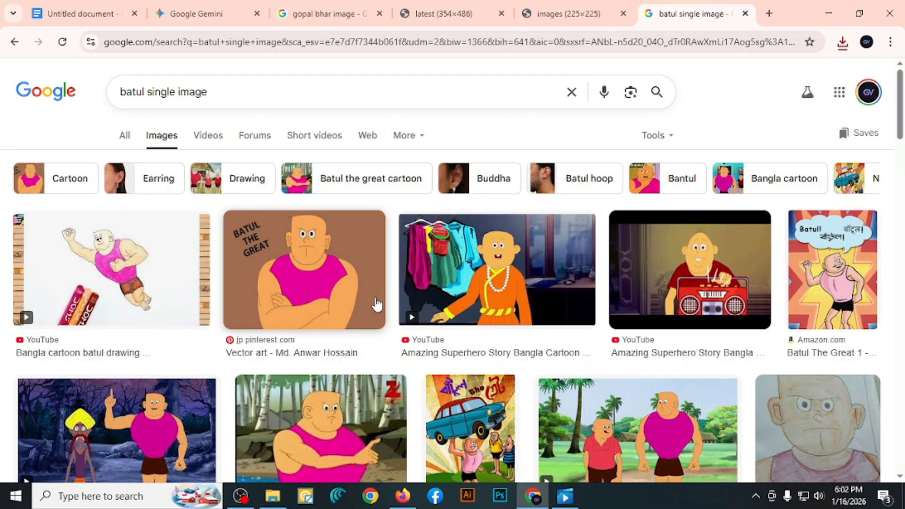
# Examine the "batul single image" results for a clear picture showing Batul alone
pyautogui.scroll(-3, 382, 307)
pyautogui.scroll(-1, 382, 306)
pyautogui.scroll(-6, 491, 290)
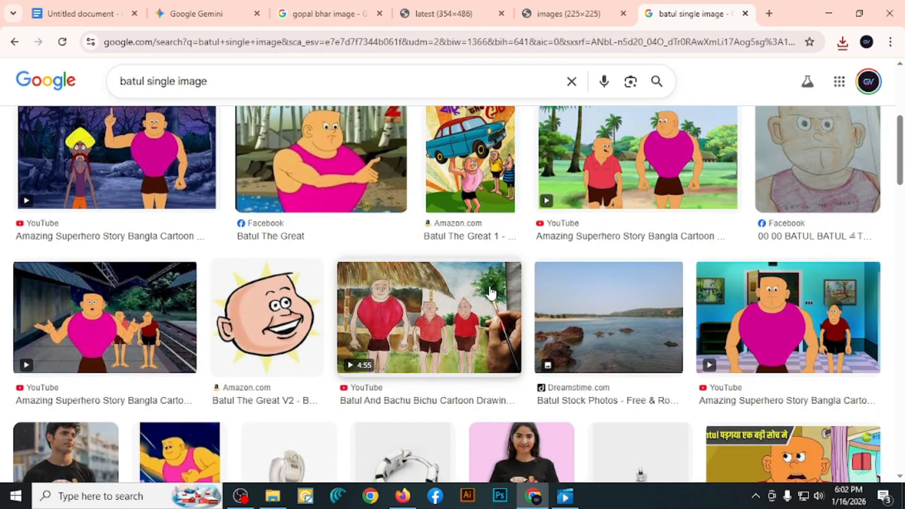
pyautogui.scroll(-7, 491, 291)
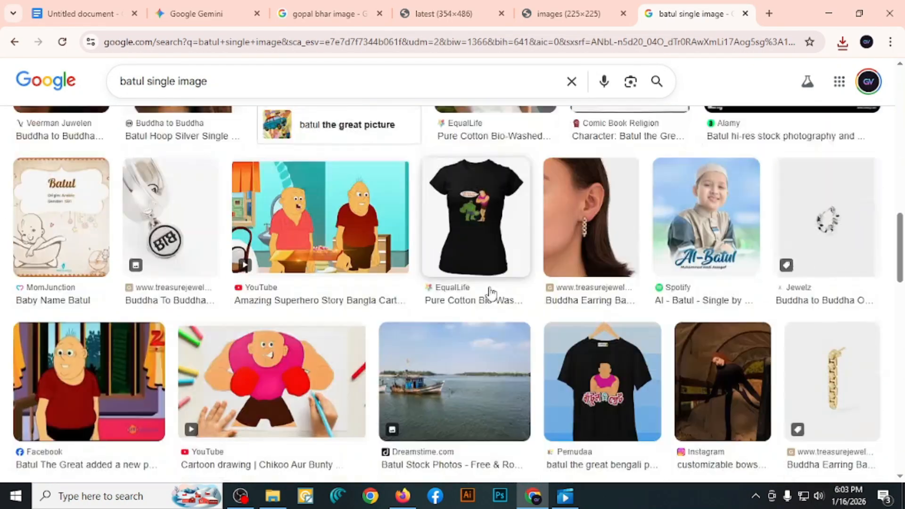
pyautogui.scroll(2, 480, 291)
pyautogui.scroll(-10, 480, 291)
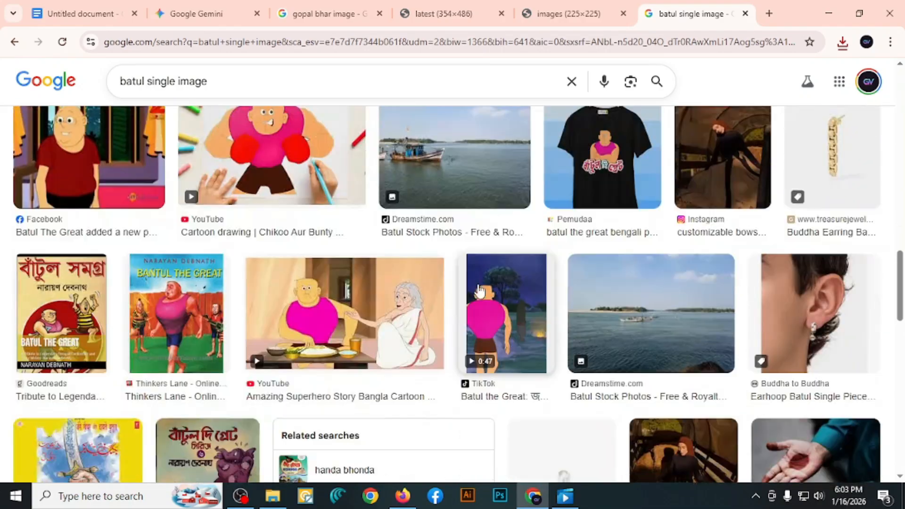
pyautogui.scroll(-3, 476, 290)
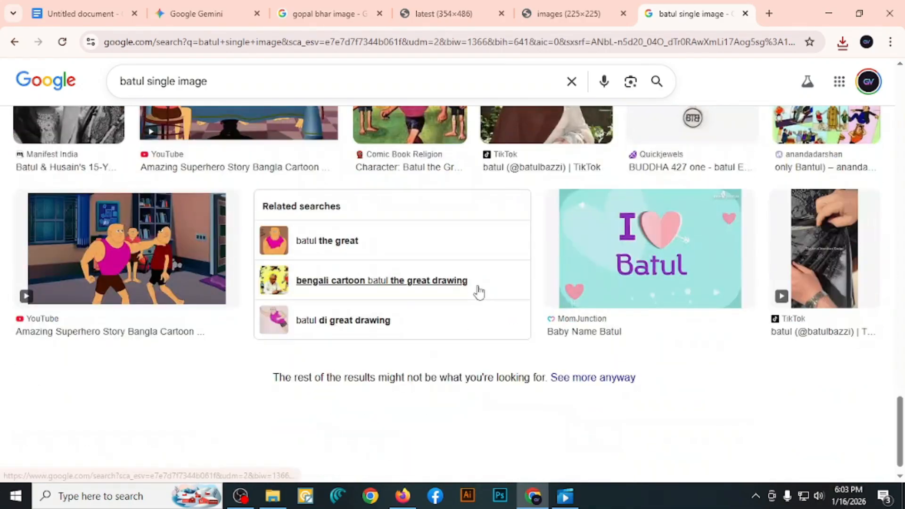
pyautogui.scroll(6, 472, 291)
pyautogui.scroll(-5, 474, 289)
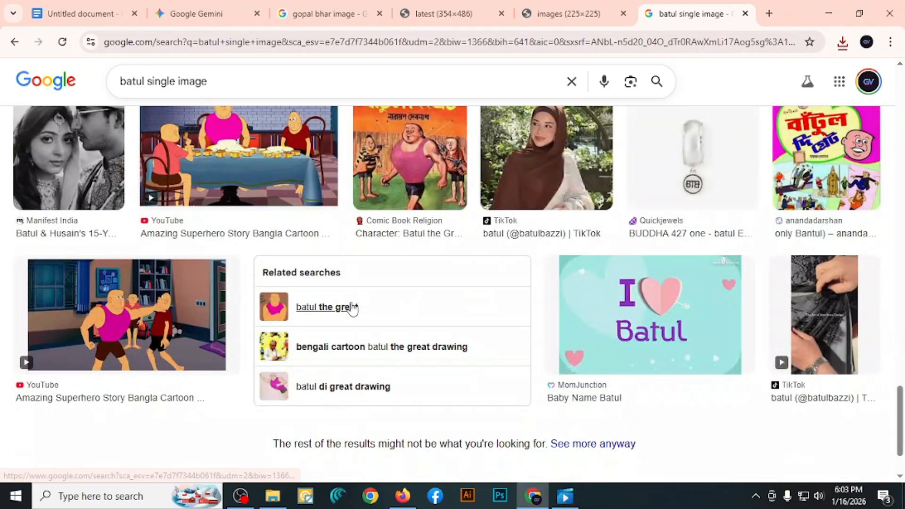
# Run the related search "batul the great" and preview the YouTube picture of Batul standing before a barred gate
pyautogui.click(348, 307)
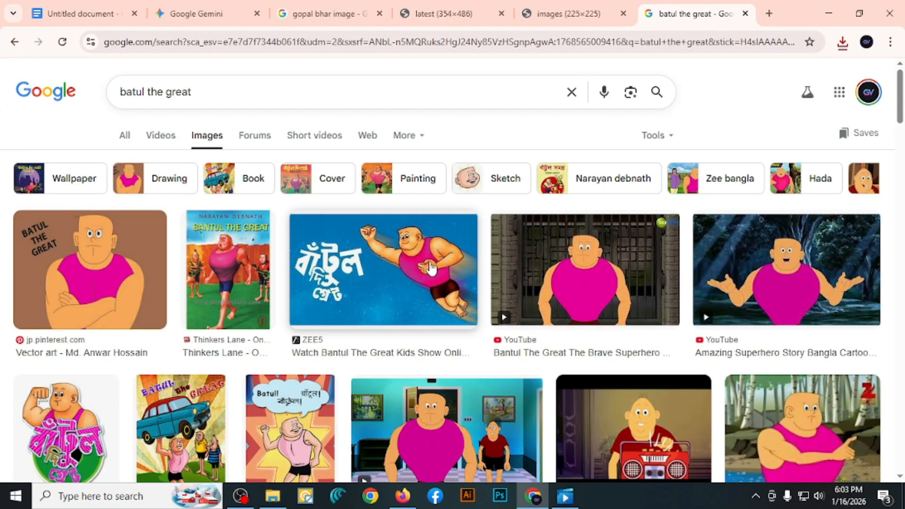
pyautogui.click(567, 284)
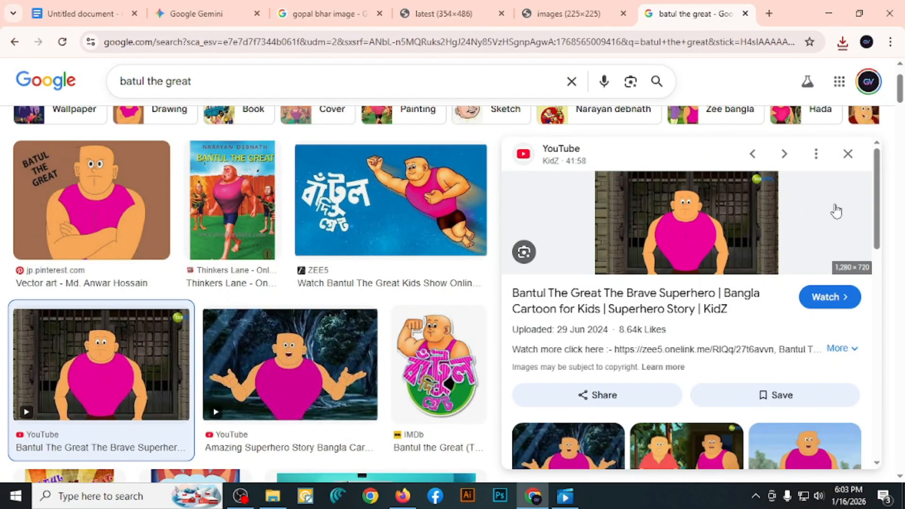
pyautogui.click(849, 154)
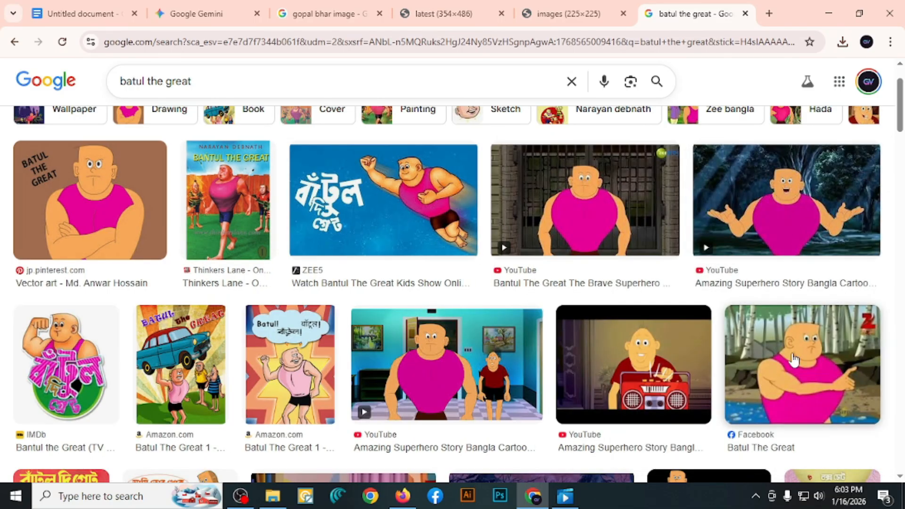
pyautogui.click(622, 233)
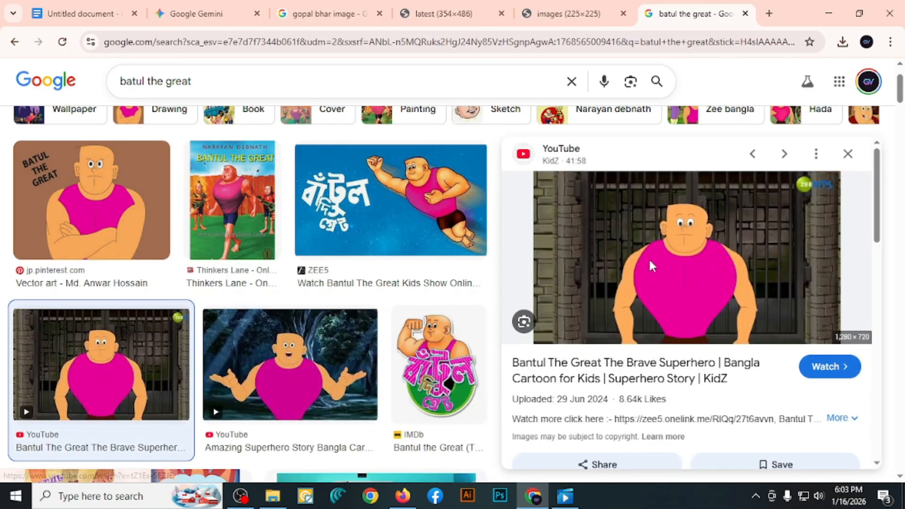
# Open the previewed Batul picture in its own tab and save it to Downloads as the JPEG image maxresdefault
pyautogui.rightClick(649, 258)
pyautogui.click(748, 358)
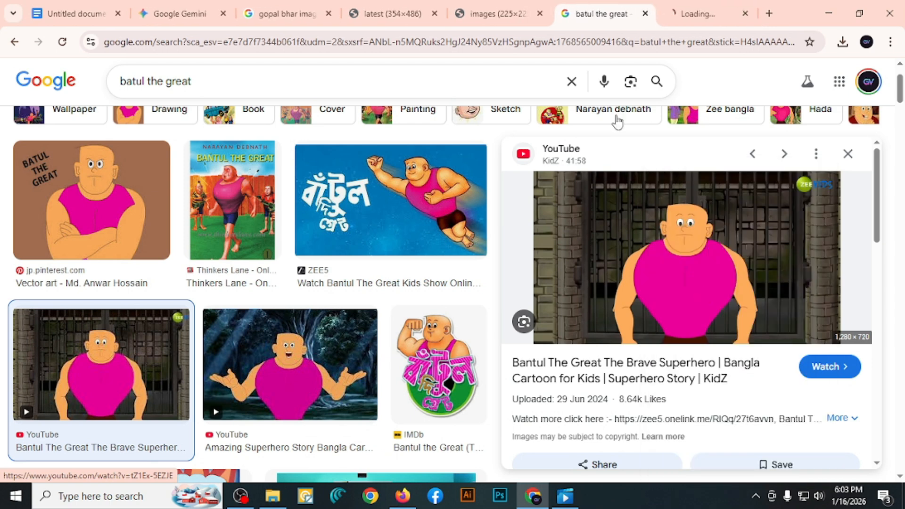
pyautogui.click(682, 11)
pyautogui.rightClick(431, 226)
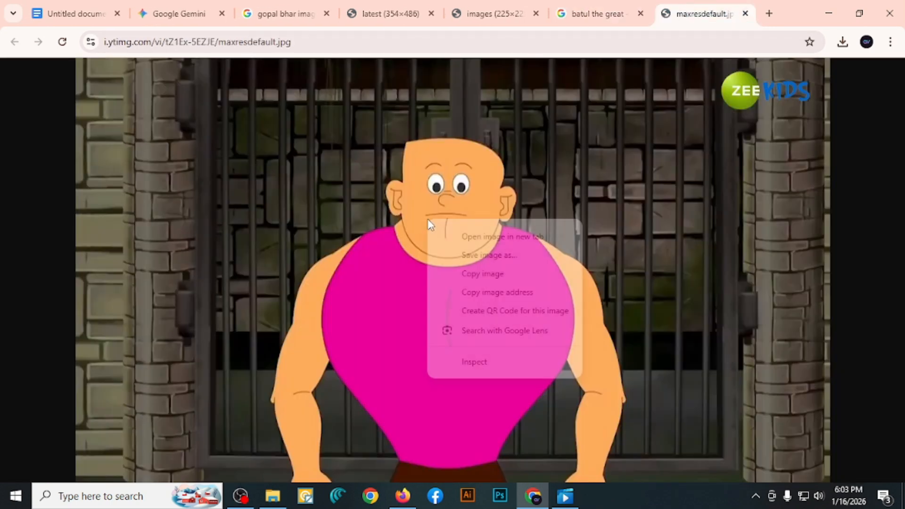
pyautogui.click(471, 255)
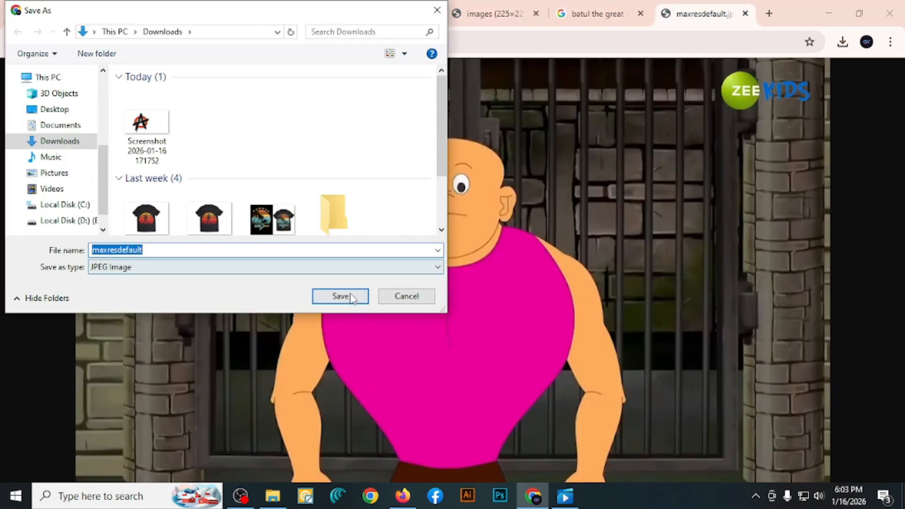
pyautogui.click(345, 299)
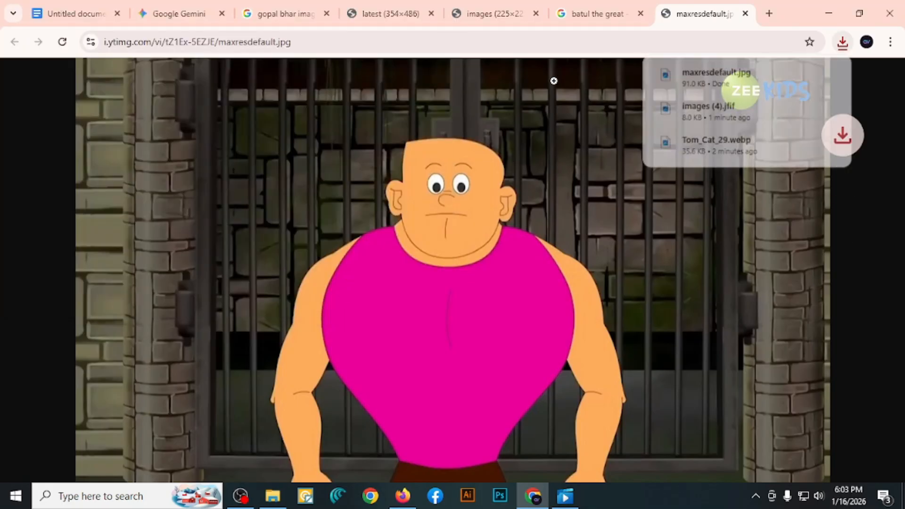
# Close all the character picture and image search tabs, keeping only the Google Docs and Gemini tabs
pyautogui.click(745, 14)
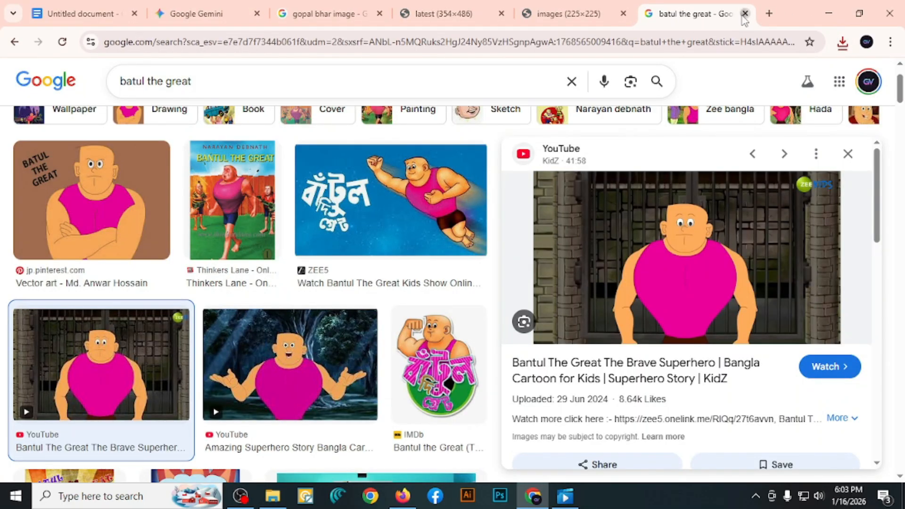
pyautogui.click(746, 14)
pyautogui.click(744, 14)
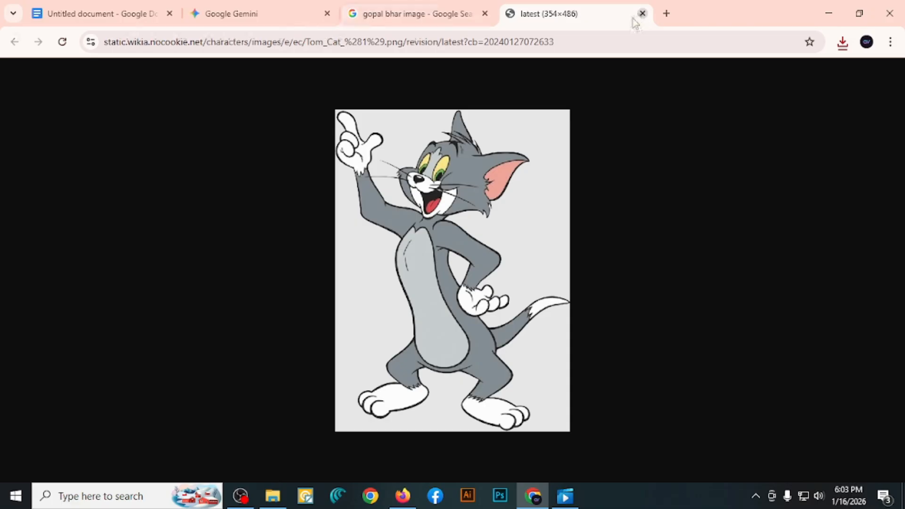
pyautogui.click(642, 14)
pyautogui.click(485, 14)
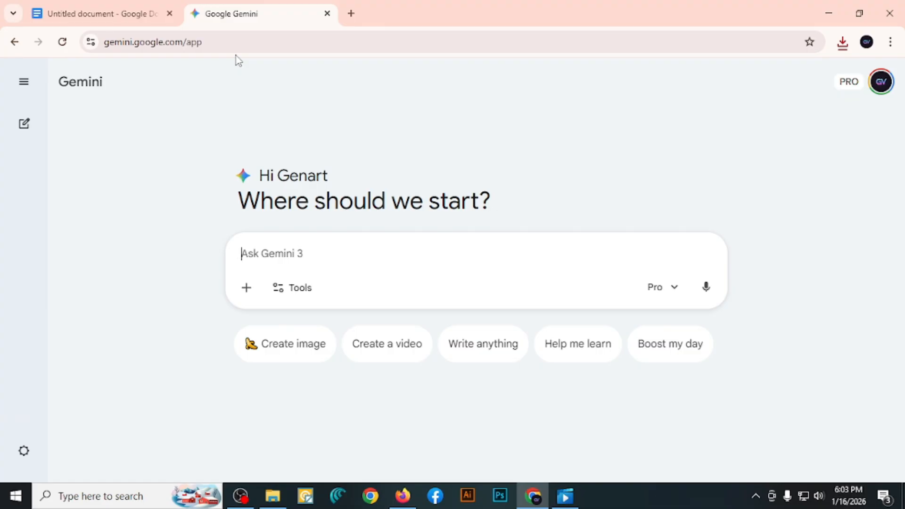
# Switch to the Google Docs document and copy the whole prompt text from its "image create" document tab
pyautogui.click(110, 9)
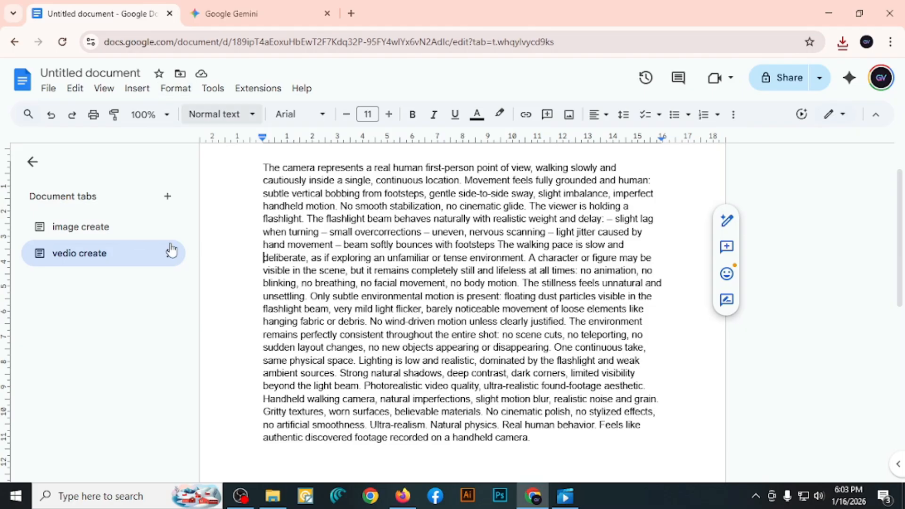
pyautogui.click(98, 231)
pyautogui.scroll(-10, 301, 235)
pyautogui.scroll(6, 445, 310)
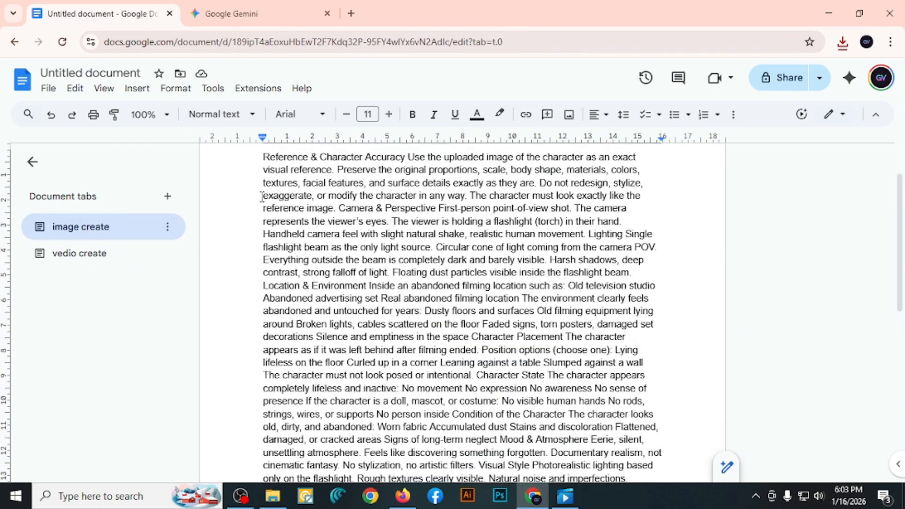
pyautogui.moveTo(261, 229); pyautogui.dragTo(550, 452)
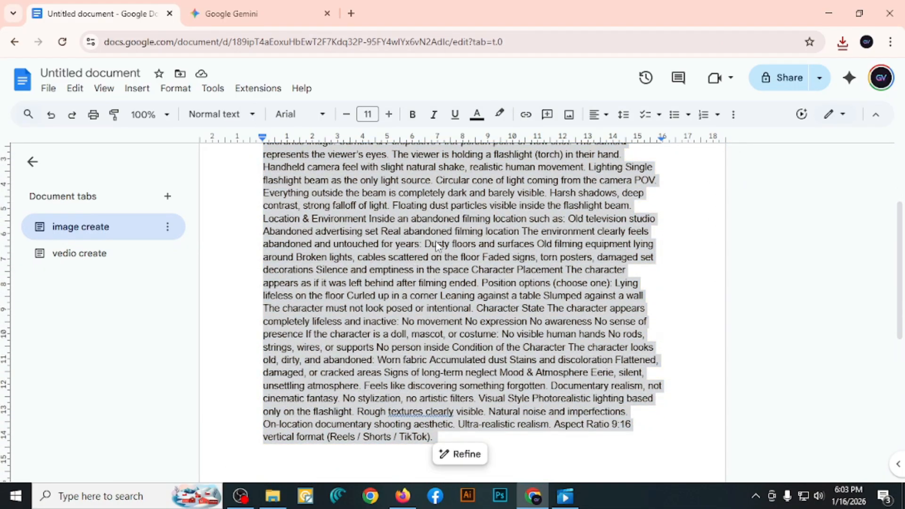
pyautogui.rightClick(444, 454)
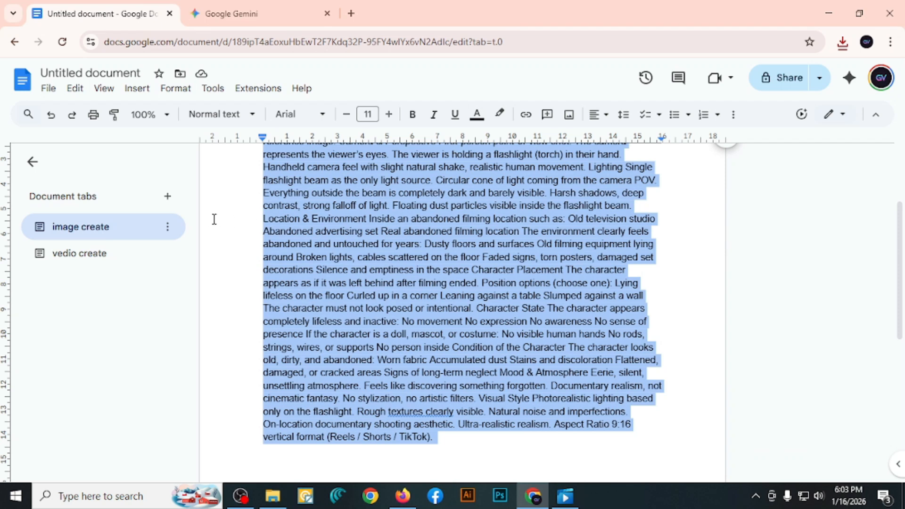
pyautogui.click(214, 220)
# Switch to Gemini, turn on the image creation tool for the prompt and dismiss the email updates offer
pyautogui.click(242, 21)
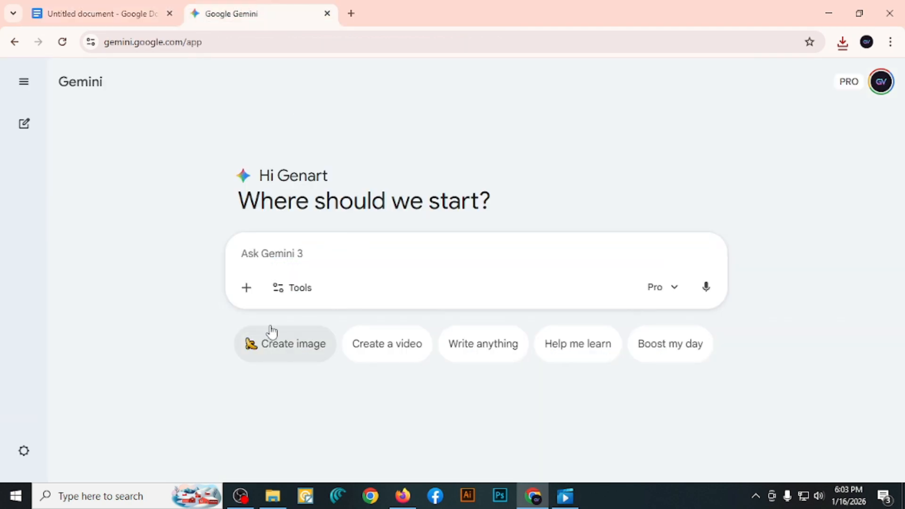
pyautogui.click(283, 295)
pyautogui.click(348, 376)
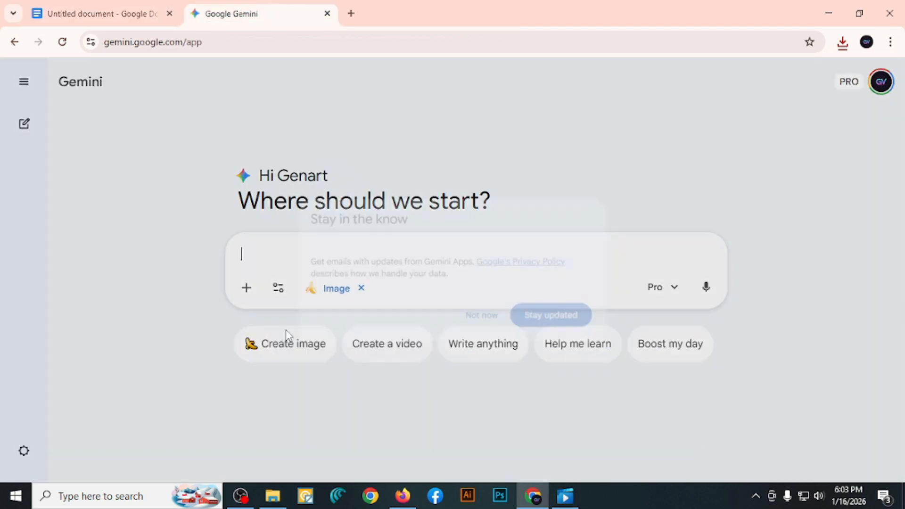
pyautogui.click(579, 412)
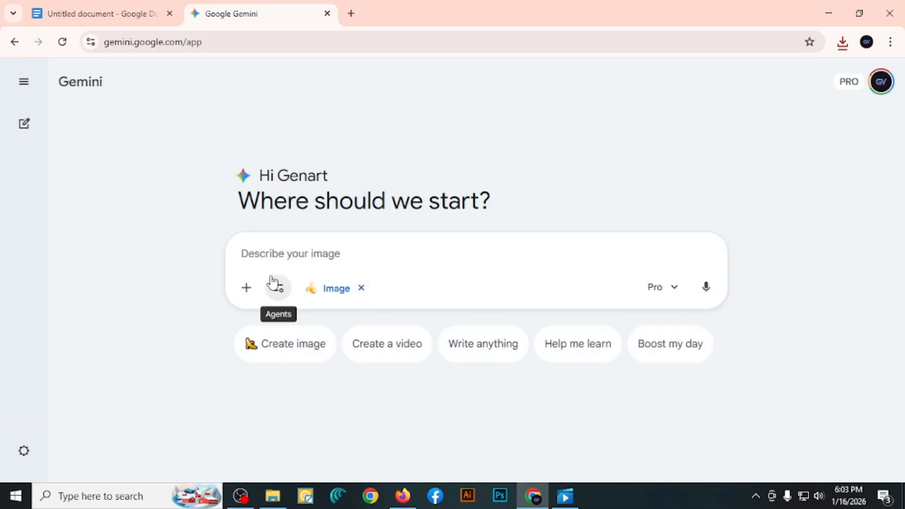
# Attach Tom_Cat_29 from Downloads to the image request, add the copied prompt text and submit it
pyautogui.click(247, 289)
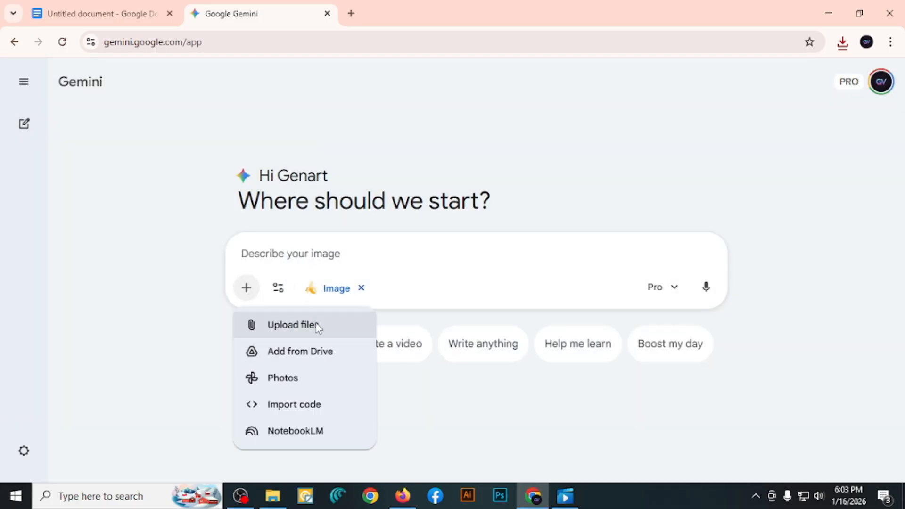
pyautogui.click(292, 324)
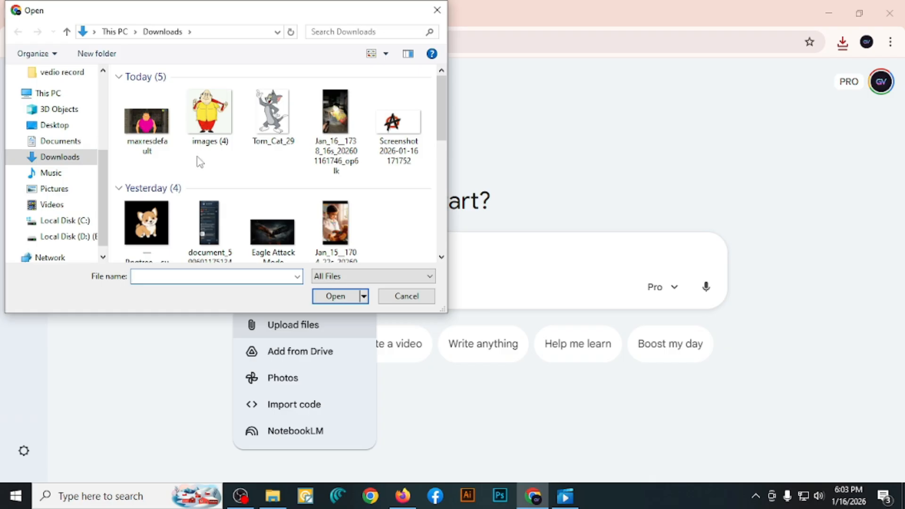
pyautogui.click(272, 116)
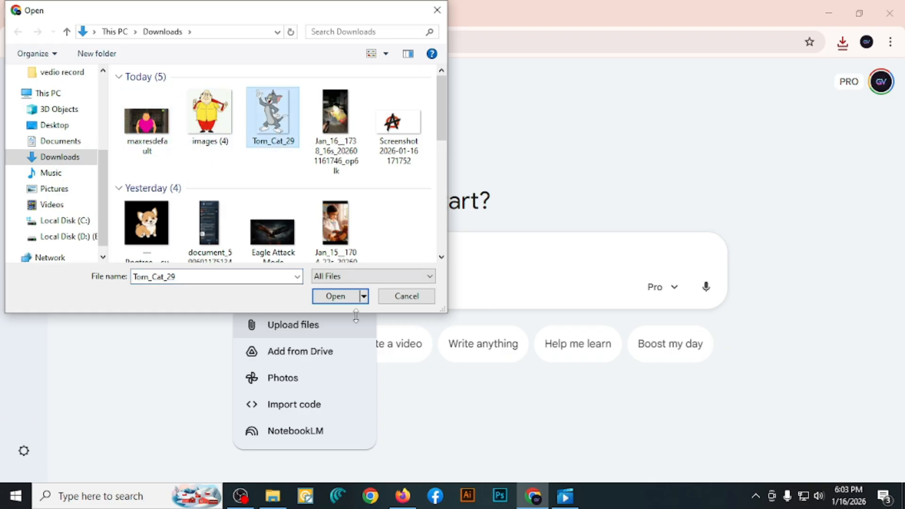
pyautogui.click(344, 298)
pyautogui.hotkey('ctrl', 'v')
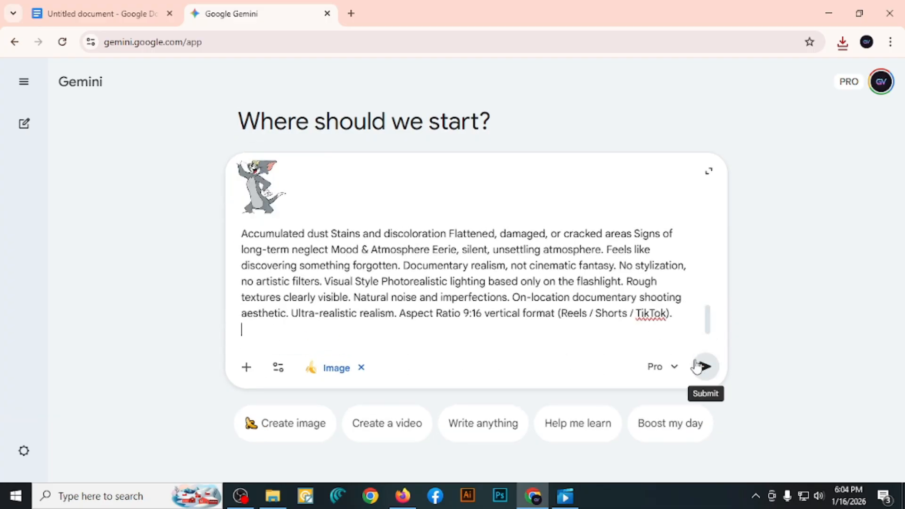
pyautogui.click(703, 366)
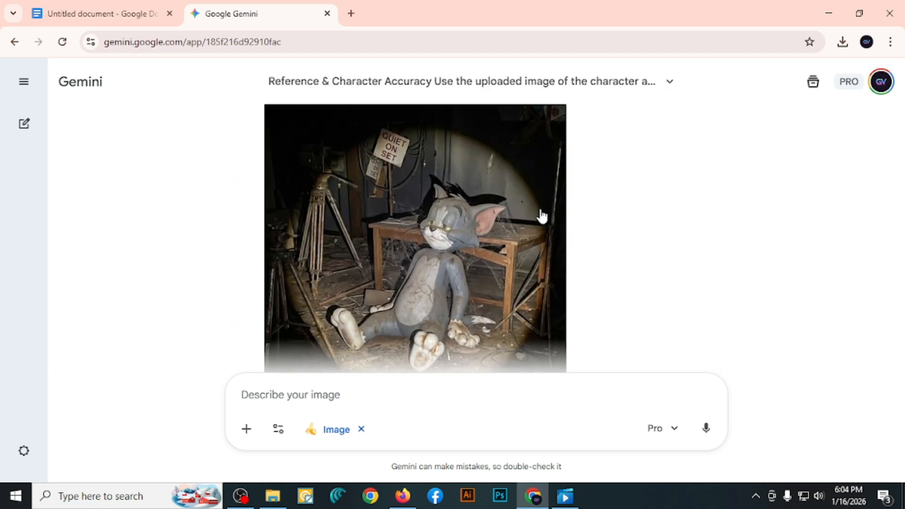
# Look over the generated Tom image and download it in full size
pyautogui.scroll(-5, 440, 230)
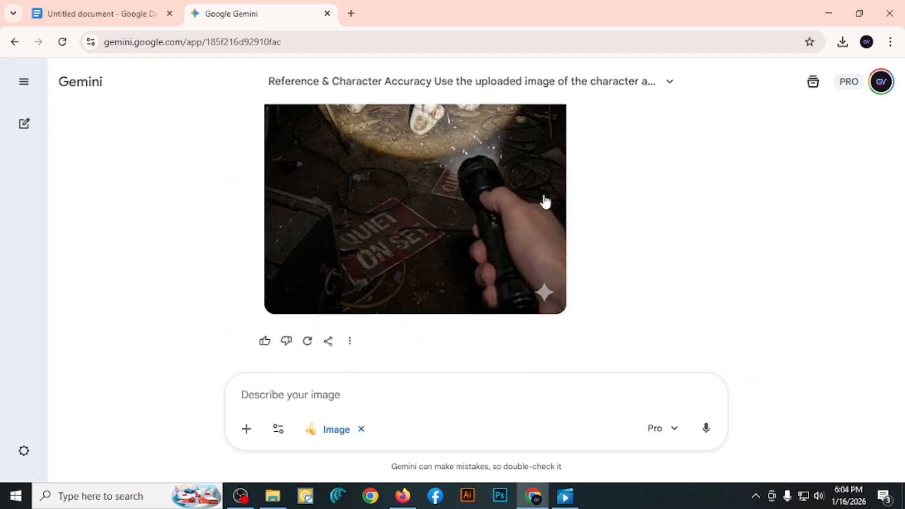
pyautogui.scroll(10, 546, 202)
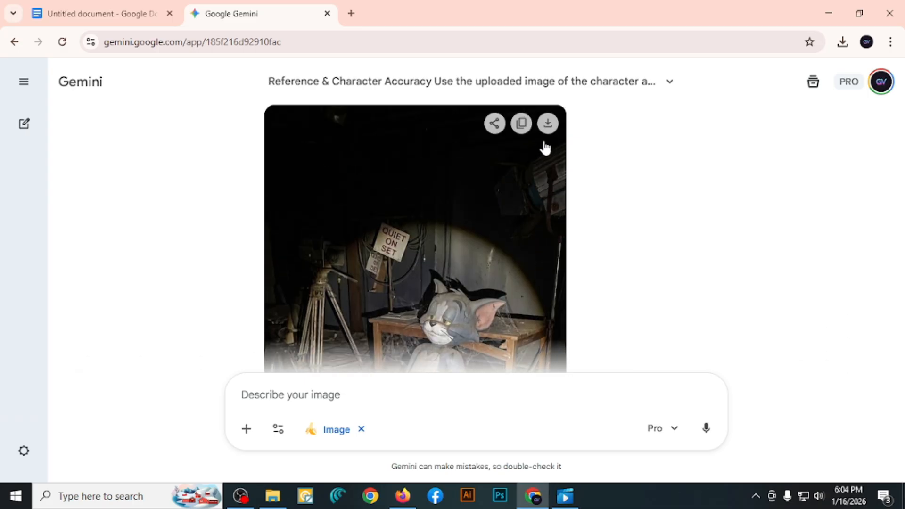
pyautogui.click(548, 124)
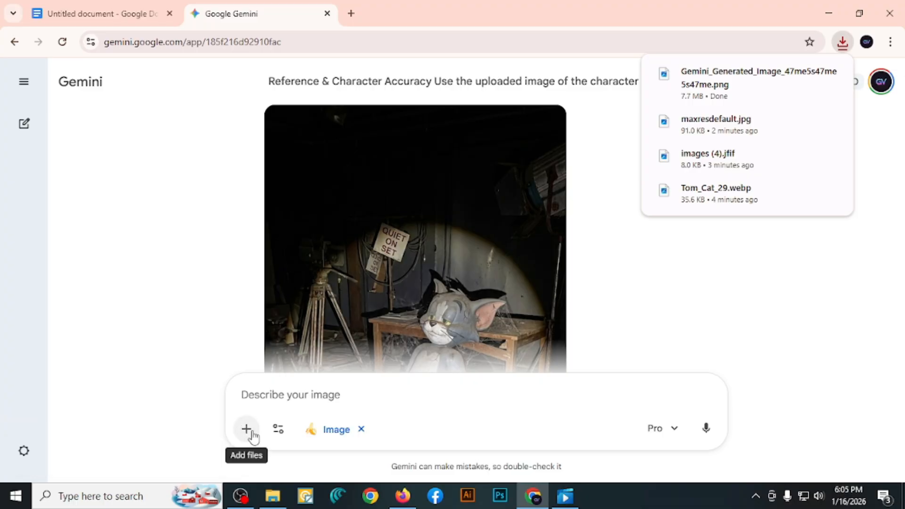
# Attach the Batul picture maxresdefault from Downloads, add the same copied prompt and submit the image request
pyautogui.click(248, 430)
pyautogui.click(303, 291)
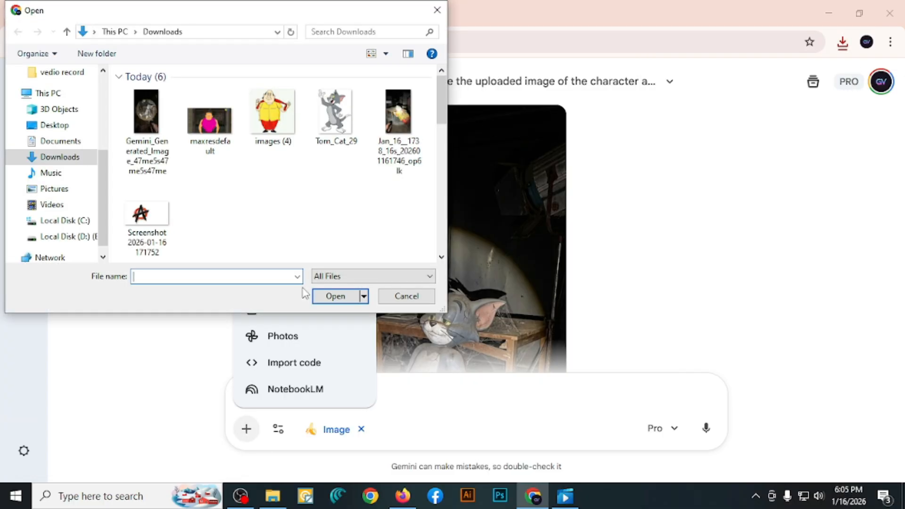
pyautogui.click(210, 120)
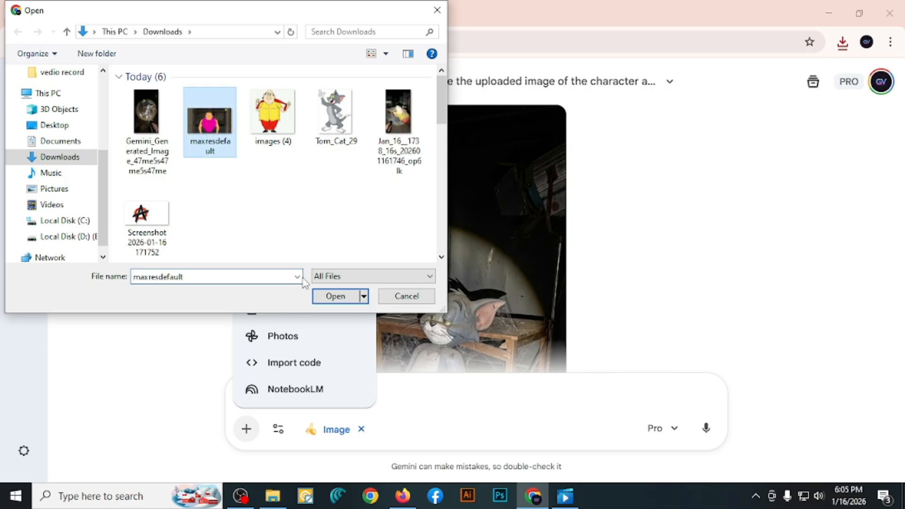
pyautogui.click(335, 296)
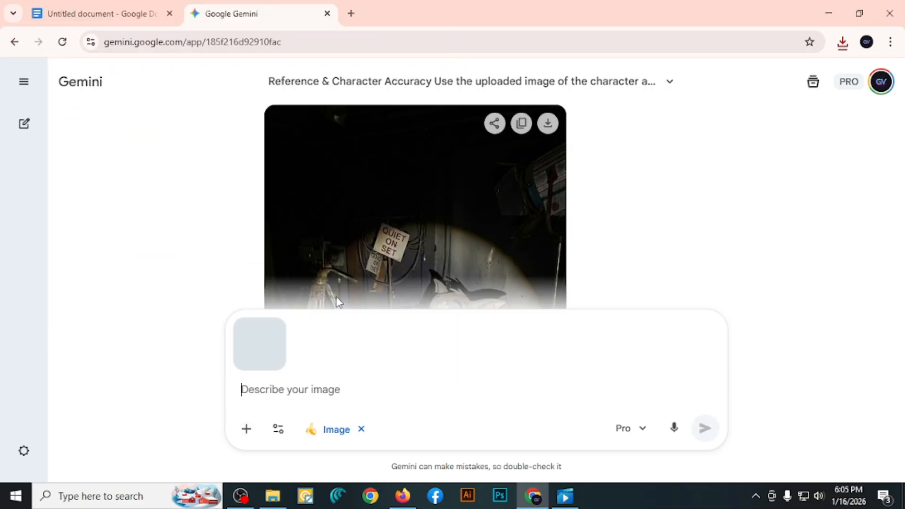
pyautogui.rightClick(306, 391)
pyautogui.click(342, 240)
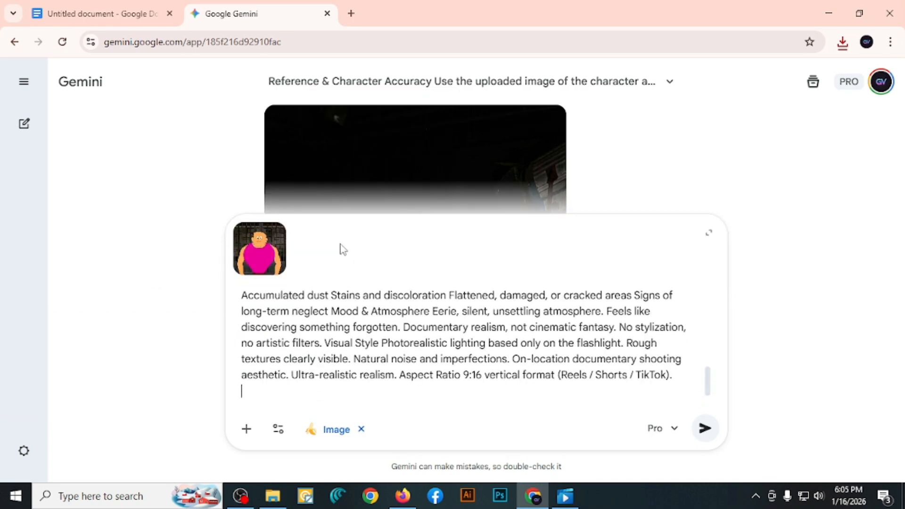
pyautogui.scroll(4, 503, 367)
pyautogui.scroll(-4, 502, 364)
pyautogui.click(704, 427)
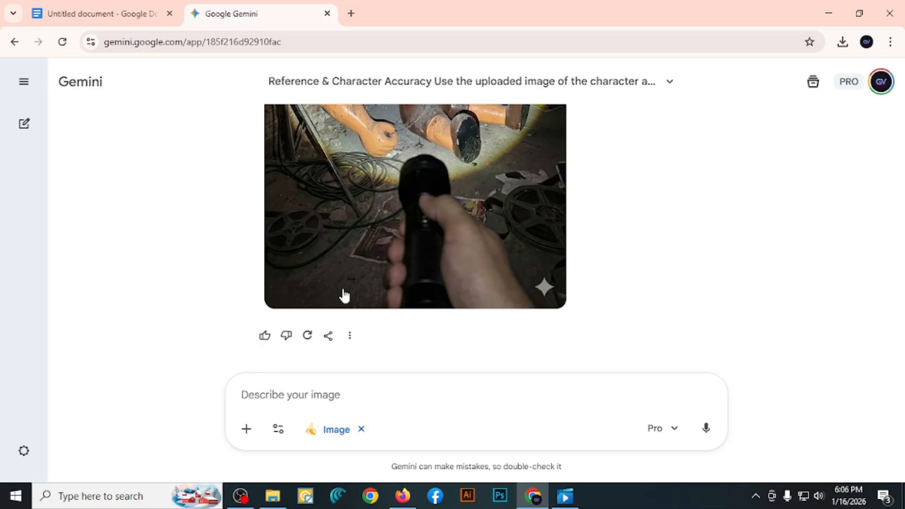
# Attach the Gopal Bhar picture images (4) from Downloads, add the same copied prompt and submit the image request
pyautogui.click(246, 429)
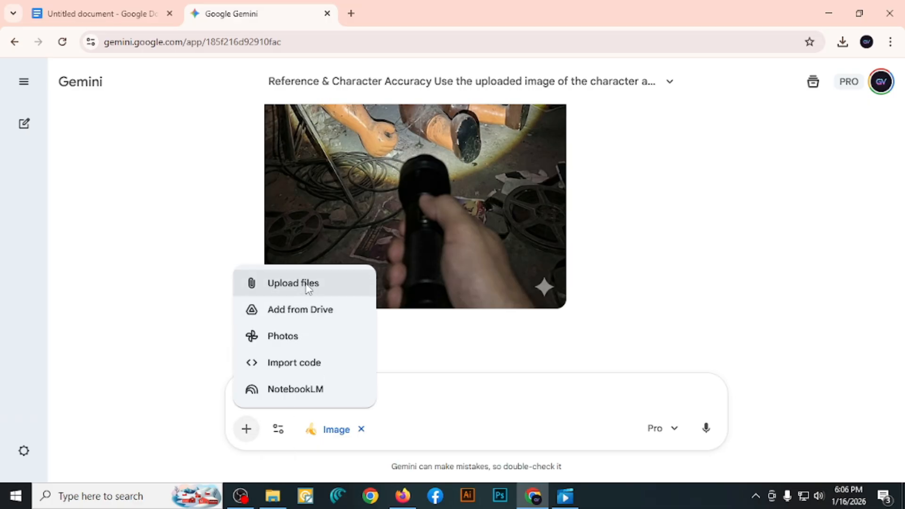
pyautogui.click(307, 286)
pyautogui.click(265, 129)
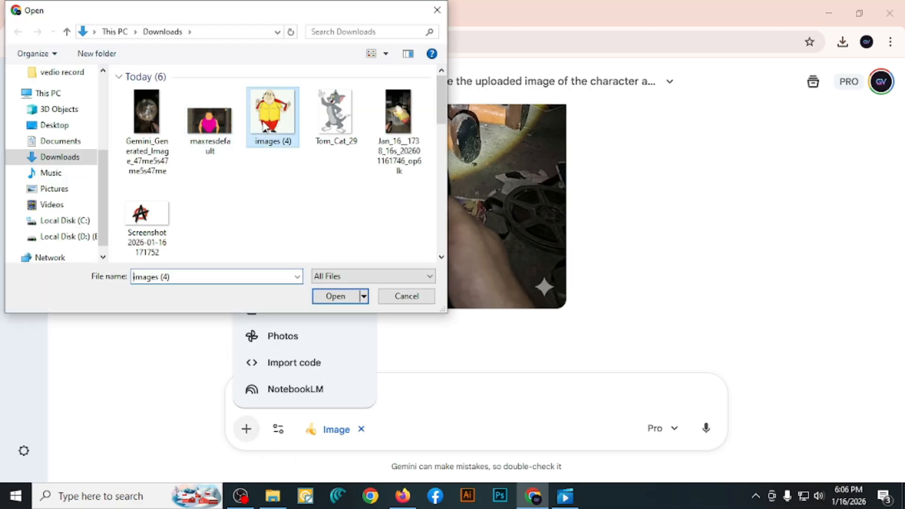
pyautogui.click(331, 299)
pyautogui.rightClick(321, 392)
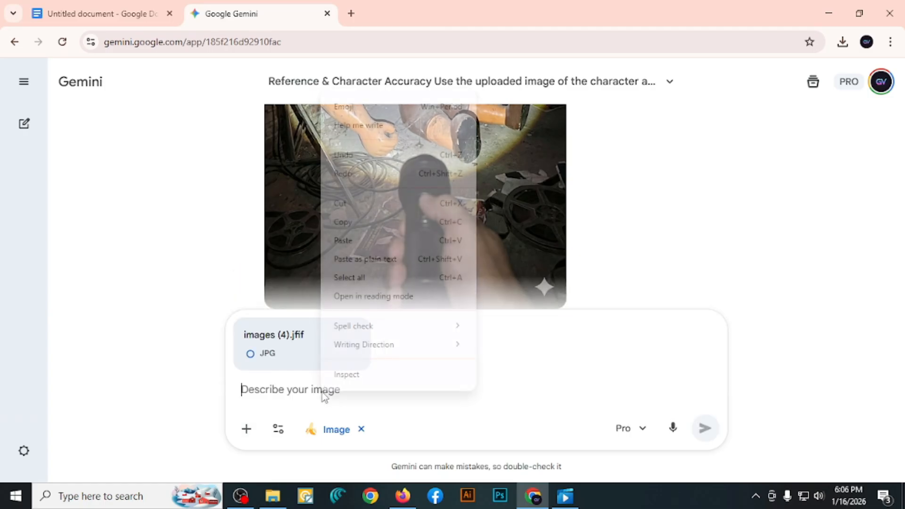
pyautogui.click(352, 259)
pyautogui.scroll(10, 462, 339)
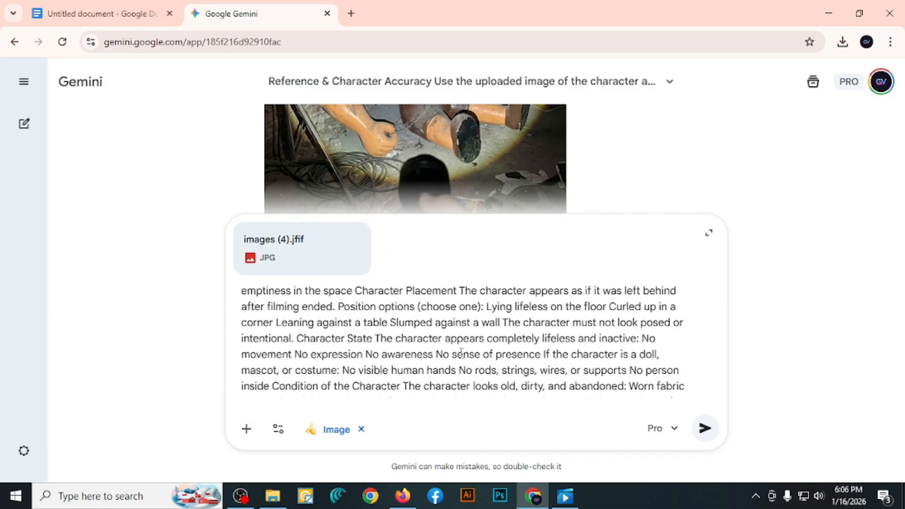
pyautogui.click(706, 429)
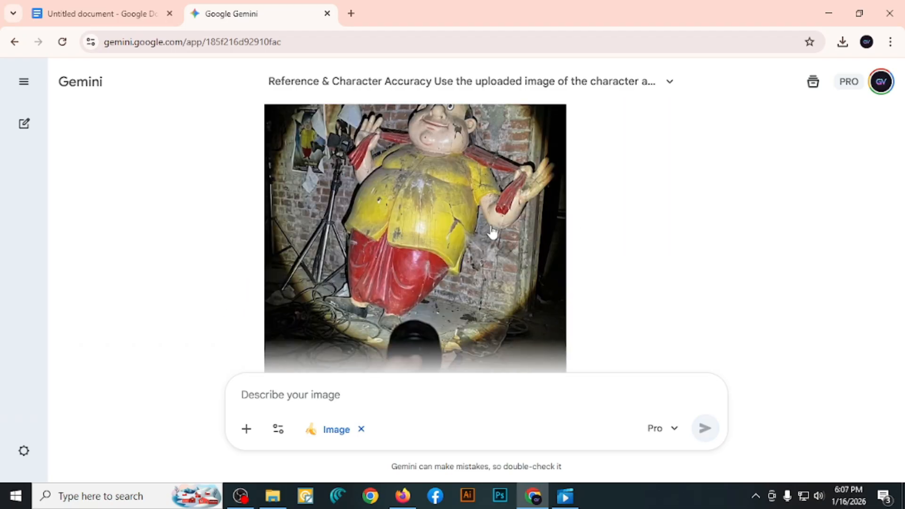
# Download the generated Gopal Bhar image in full size
pyautogui.scroll(5, 462, 215)
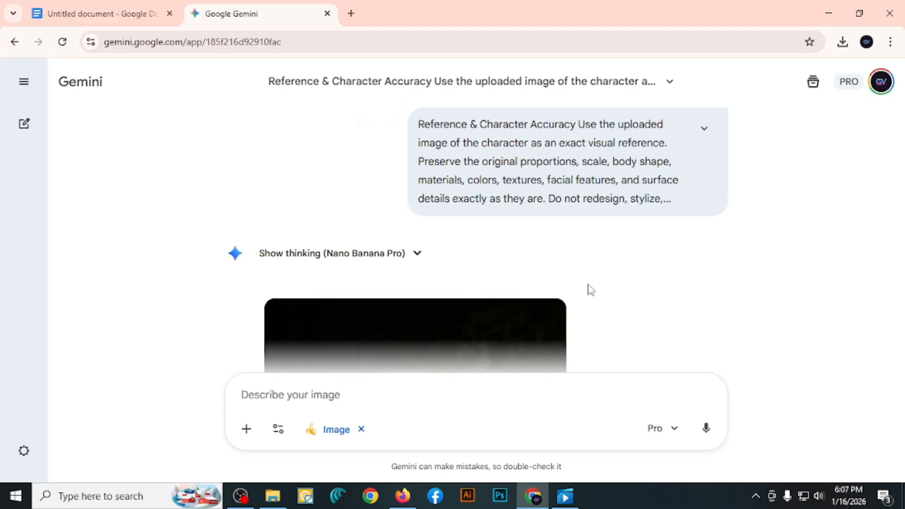
pyautogui.scroll(-3, 588, 288)
pyautogui.click(548, 122)
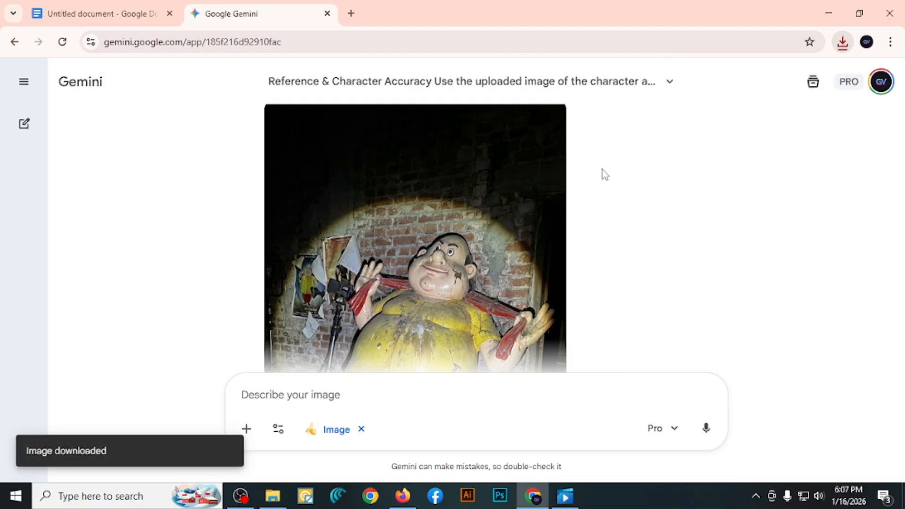
# Go back to the generated Batul image in the chat and download it in full size
pyautogui.scroll(3, 605, 174)
pyautogui.scroll(15, 605, 174)
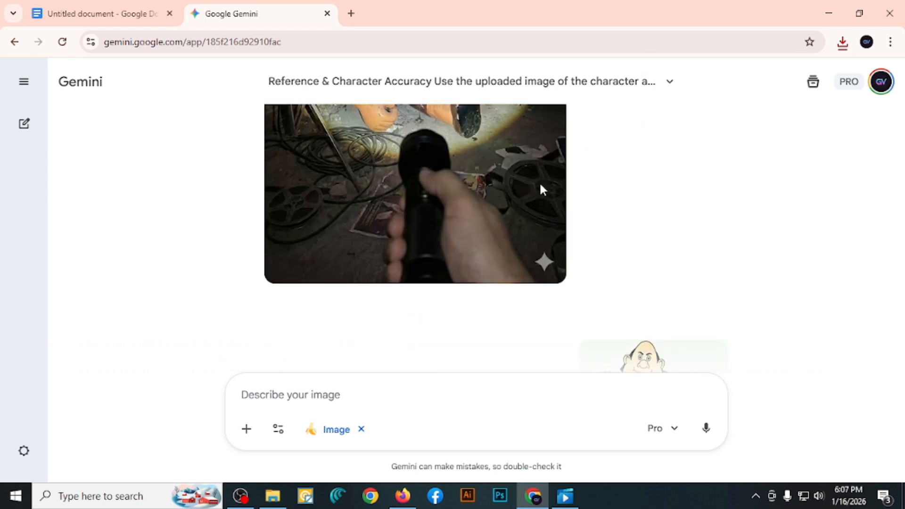
pyautogui.scroll(5, 516, 204)
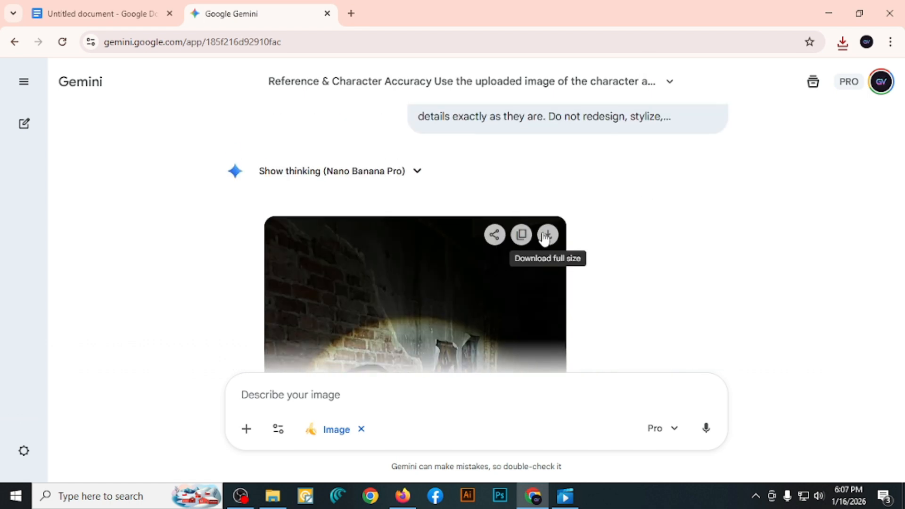
pyautogui.click(547, 236)
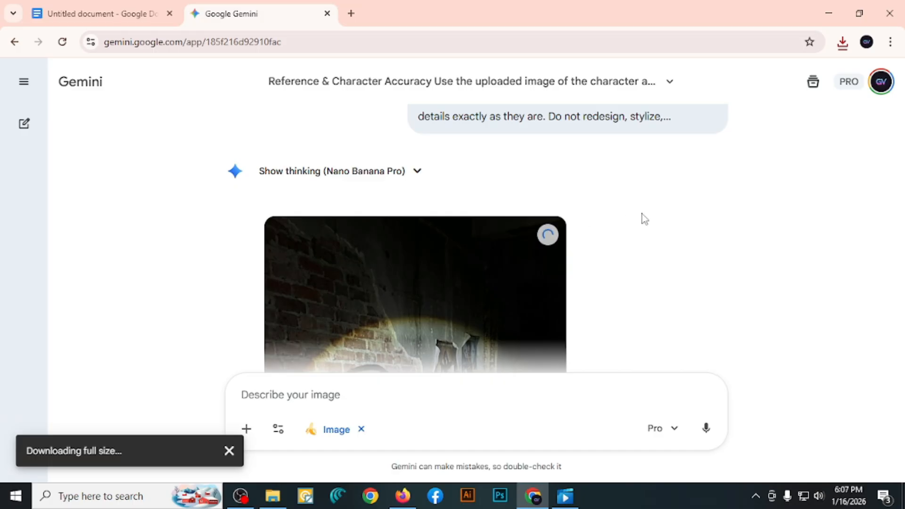
pyautogui.scroll(-3, 645, 219)
pyautogui.scroll(1, 642, 214)
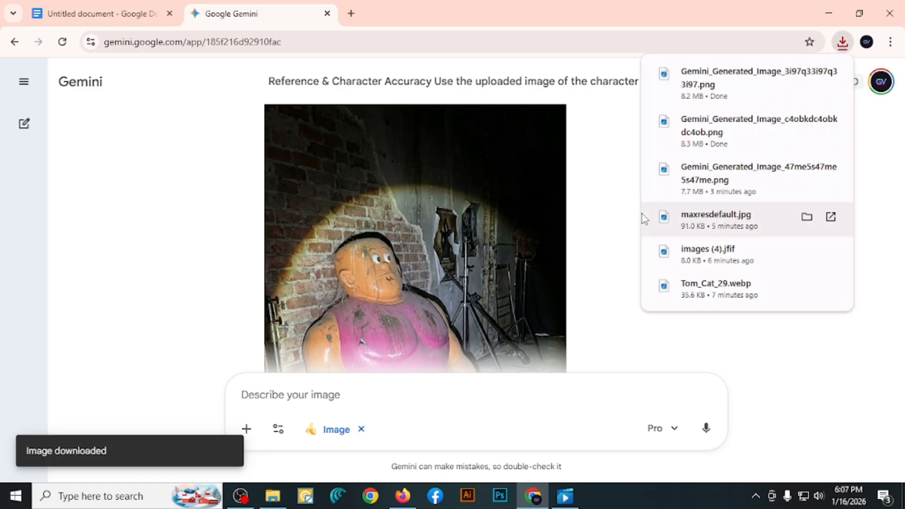
# Search Google for "google flow" in a new tab, open the Google Labs Flow page and launch Create with Flow
pyautogui.click(351, 14)
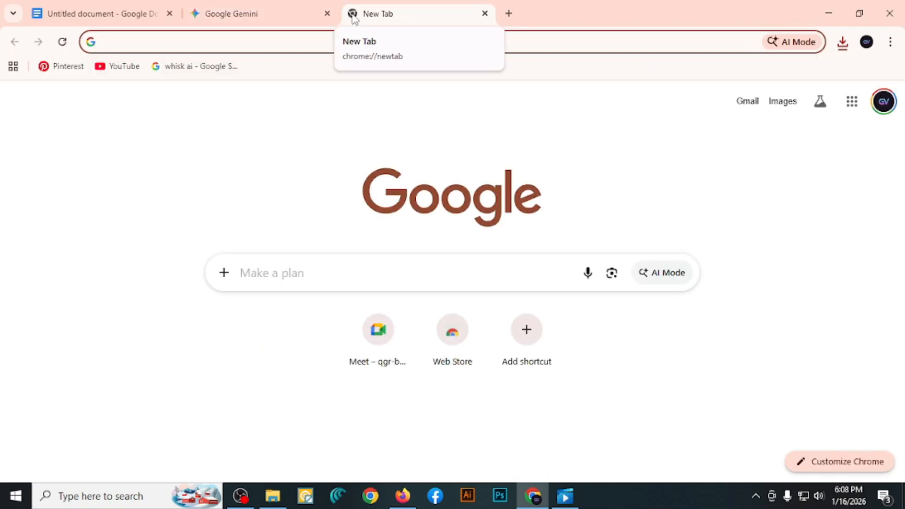
pyautogui.click(304, 275)
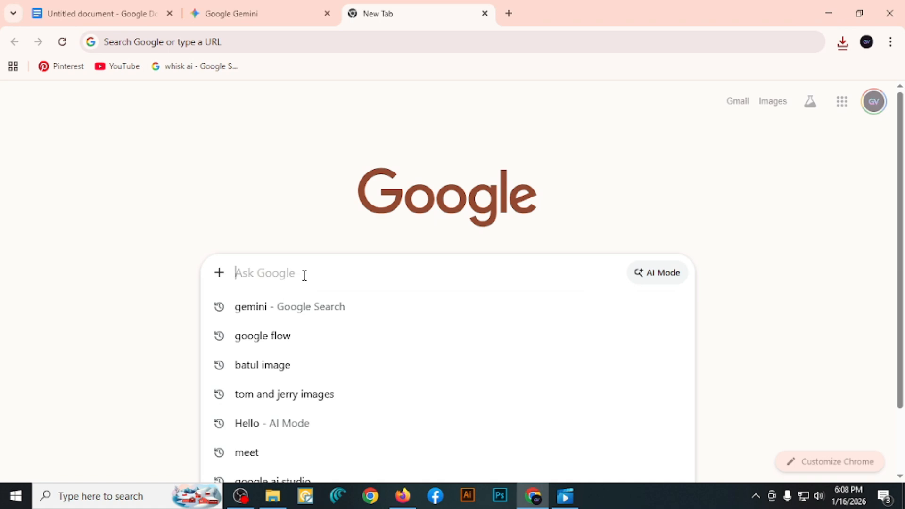
pyautogui.write('google')
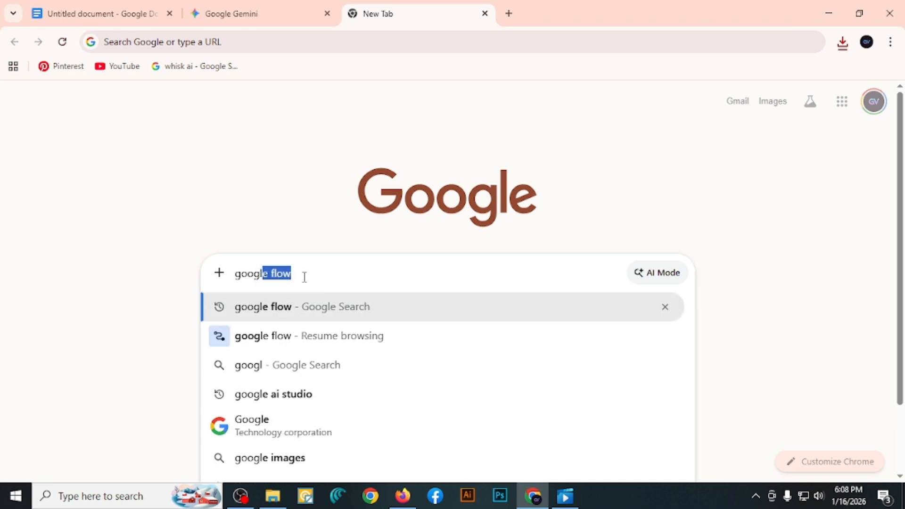
pyautogui.write(' flow')
pyautogui.press('Return')
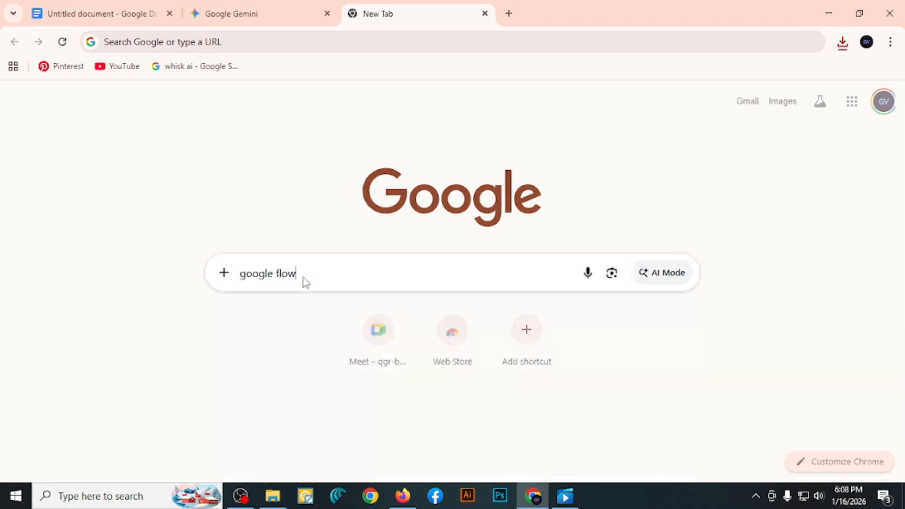
pyautogui.click(98, 205)
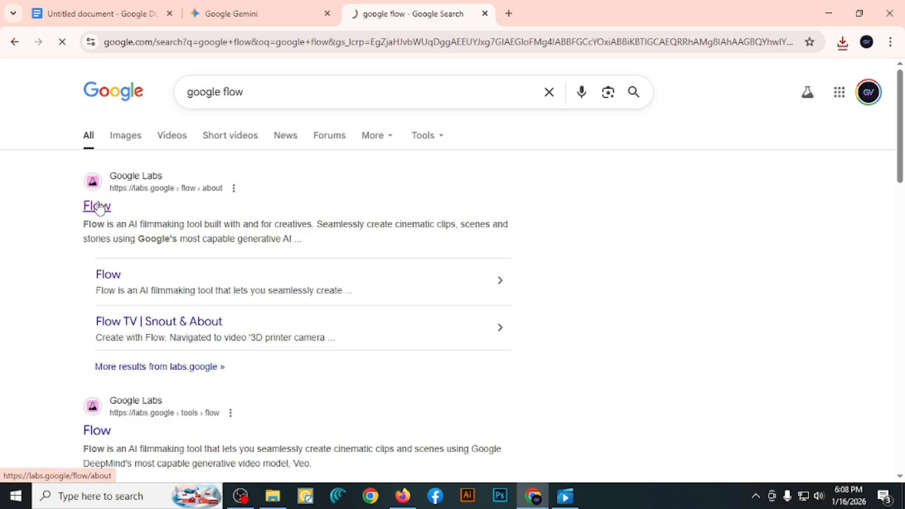
pyautogui.scroll(-5, 438, 278)
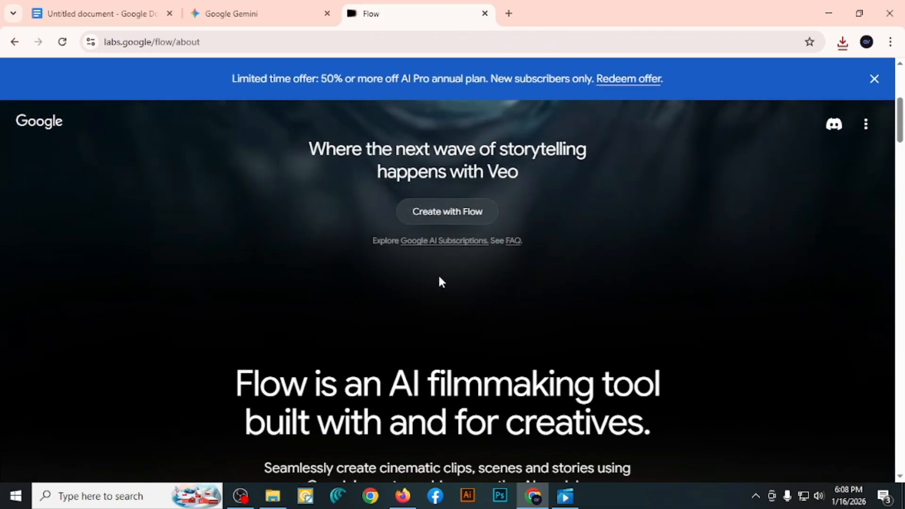
pyautogui.click(442, 216)
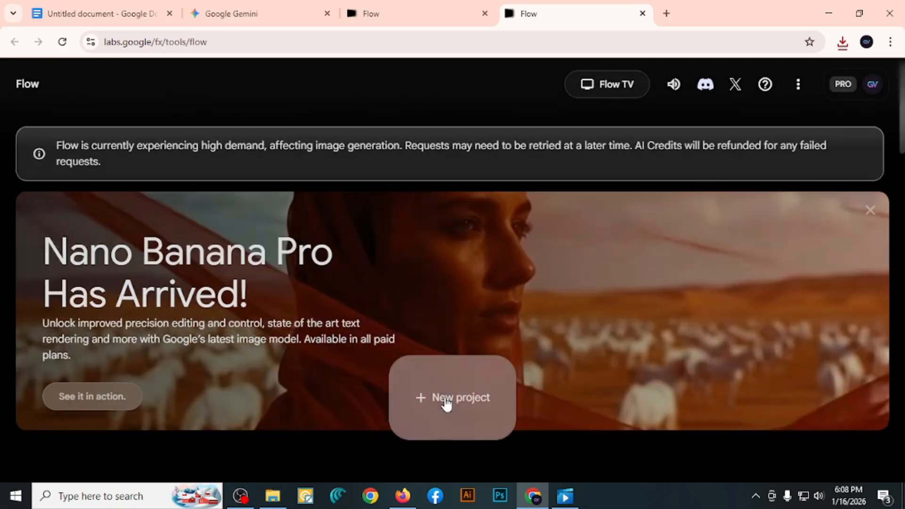
# Create a new Flow project and set its generation mode to Frames to Video
pyautogui.click(446, 402)
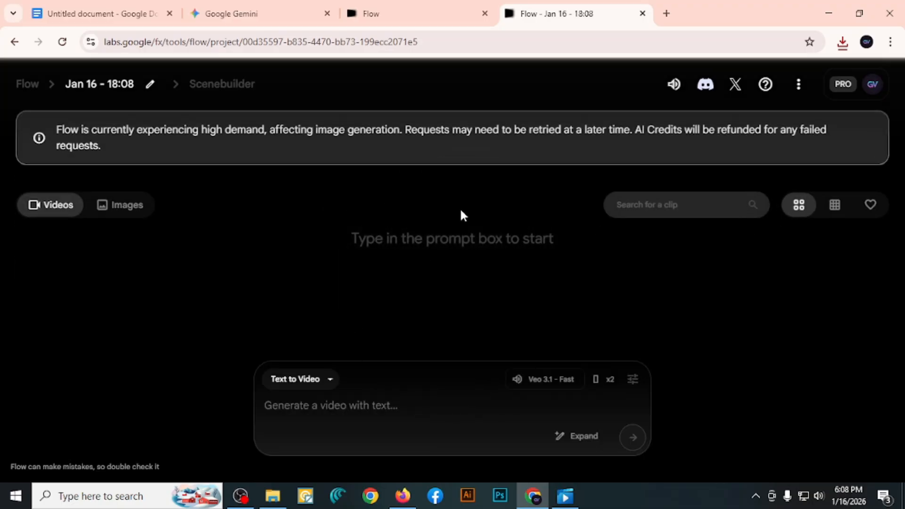
pyautogui.click(315, 379)
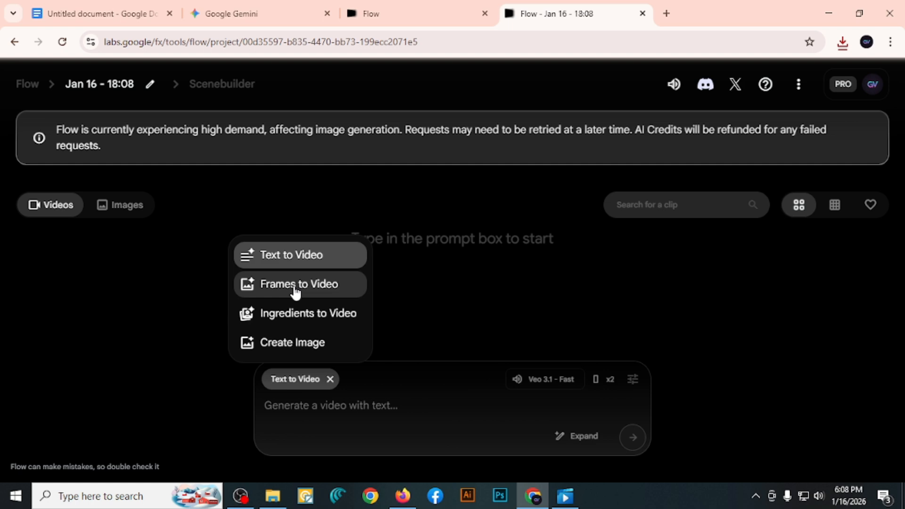
pyautogui.click(296, 288)
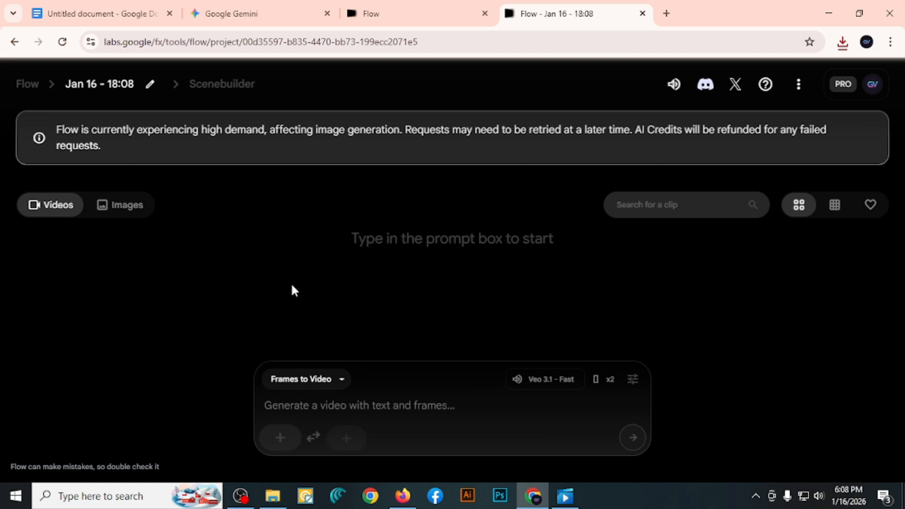
# Upload the generated Tom image from Downloads as the start frame and save it with a Portrait crop
pyautogui.click(279, 441)
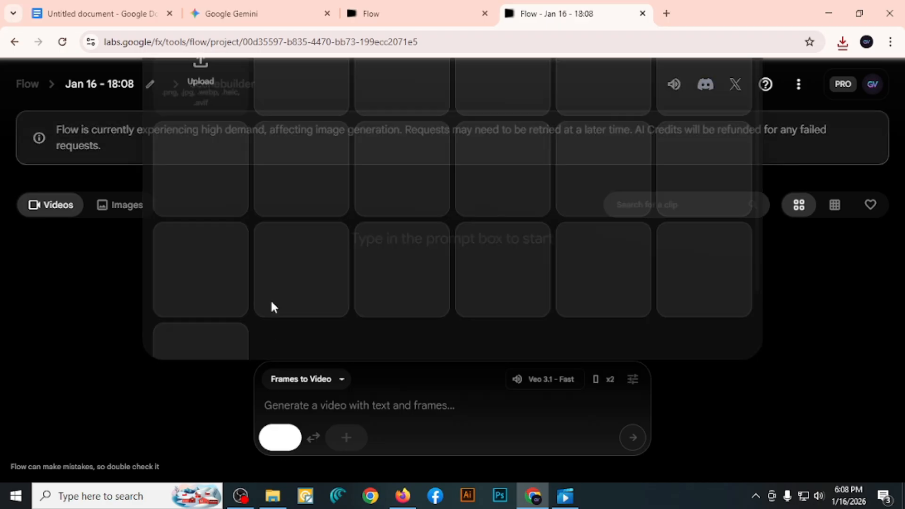
pyautogui.click(190, 91)
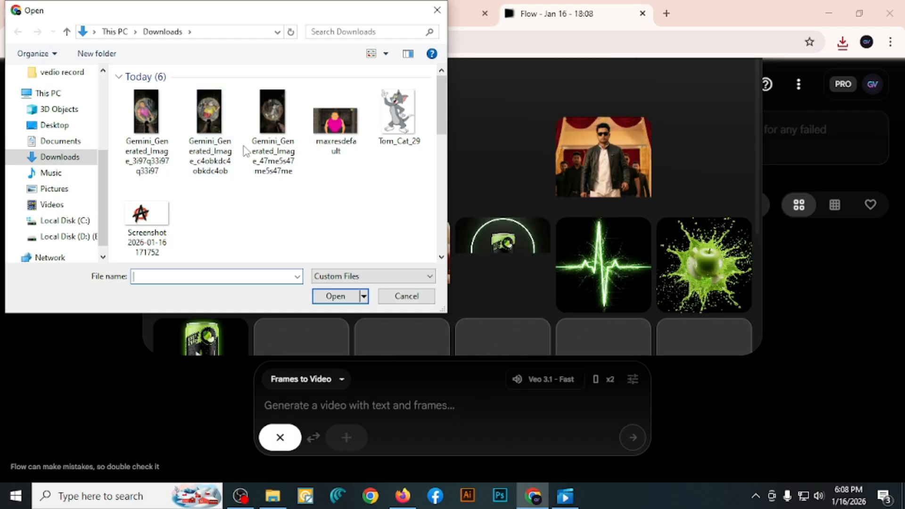
pyautogui.click(266, 128)
pyautogui.click(340, 296)
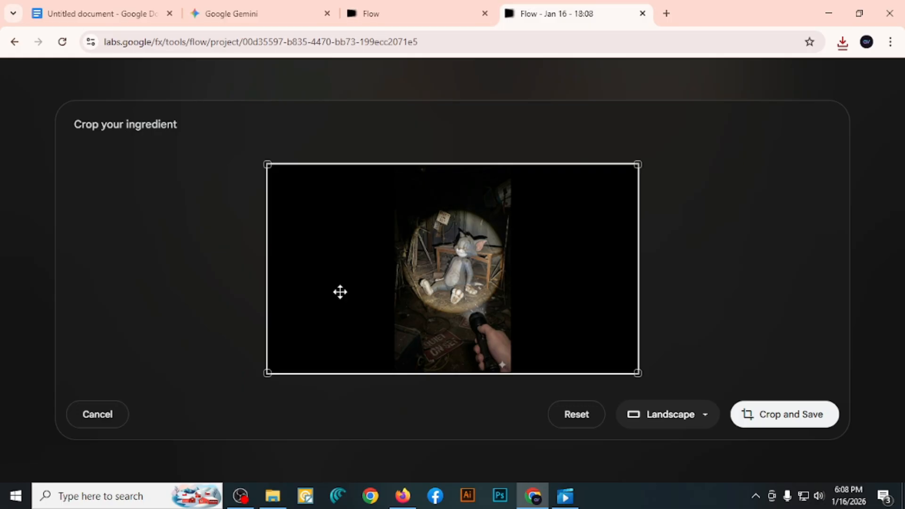
pyautogui.click(680, 418)
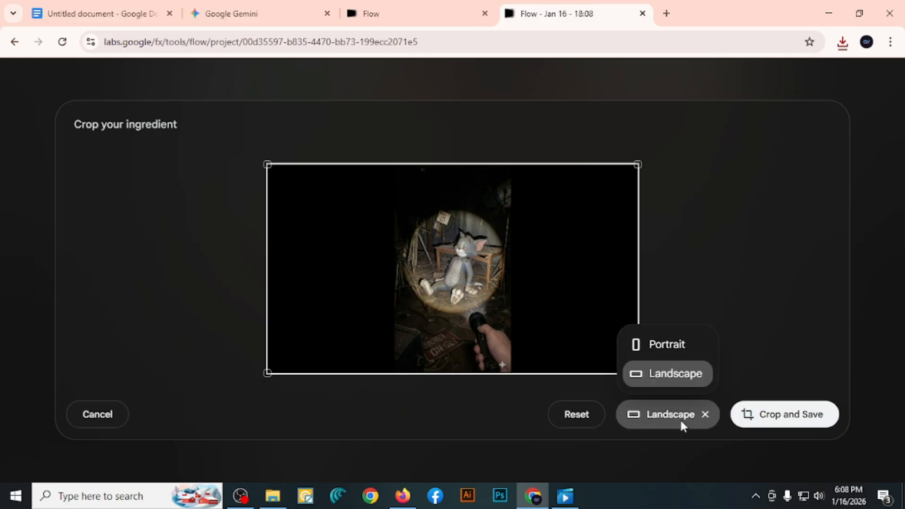
pyautogui.click(644, 346)
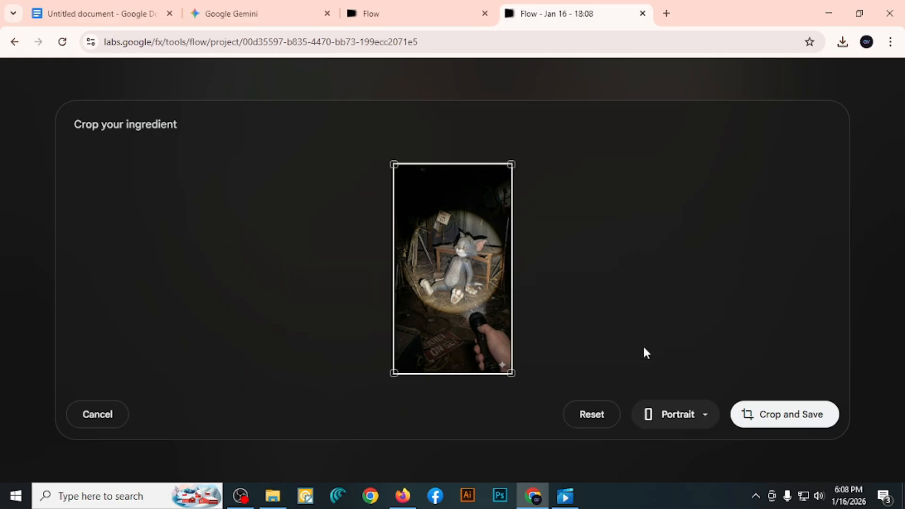
pyautogui.click(773, 425)
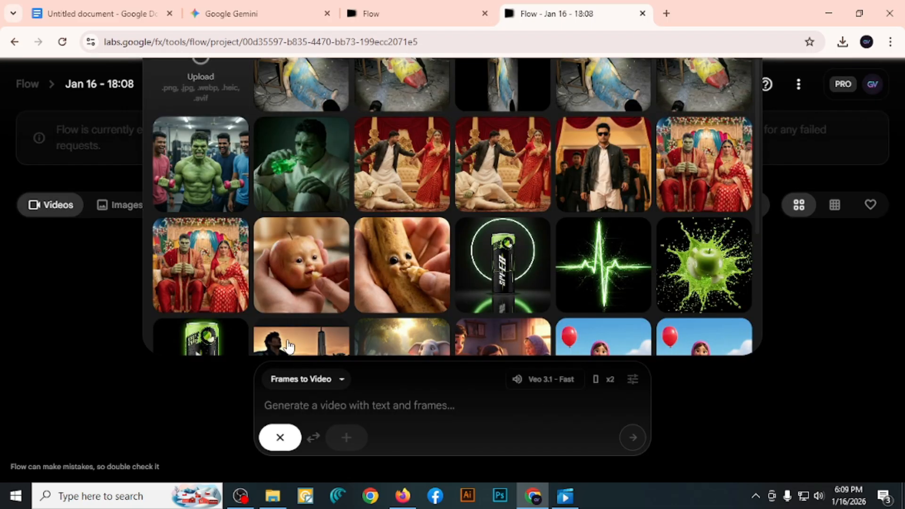
# Switch to the Google Docs document and copy the full video prompt from its "vedio create" section
pyautogui.moveTo(288, 347)
pyautogui.click(70, 11)
pyautogui.click(80, 253)
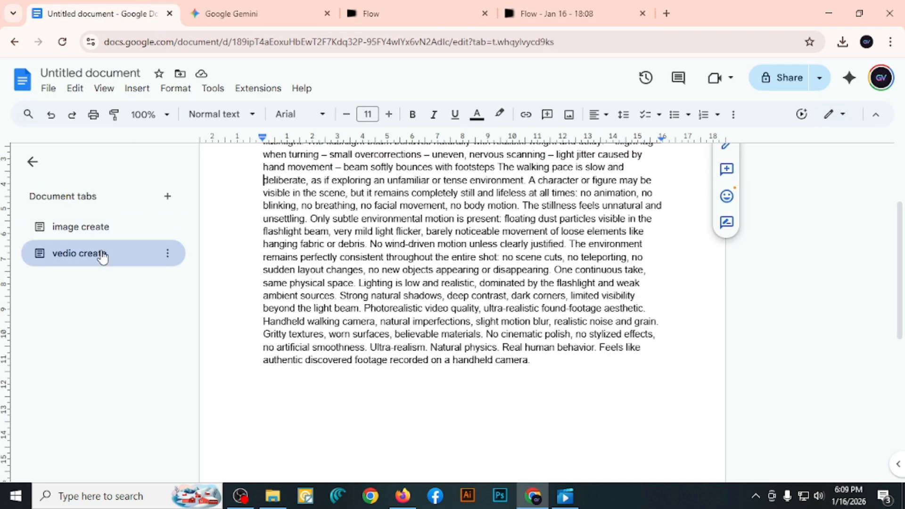
pyautogui.scroll(3, 285, 256)
pyautogui.moveTo(259, 226); pyautogui.dragTo(543, 473)
pyautogui.hotkey('ctrl', 'c')
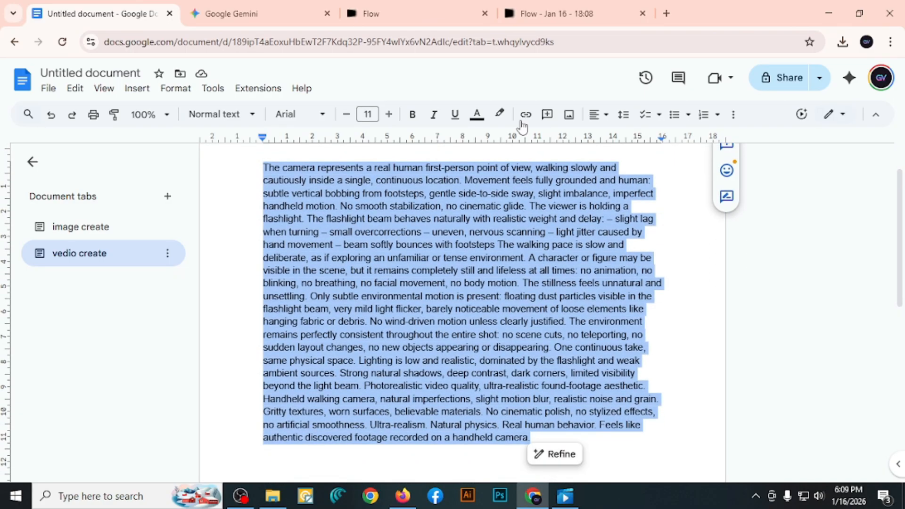
# Return to the Flow project, paste the copied video prompt for the Tom frame and generate the video
pyautogui.click(550, 18)
pyautogui.click(319, 414)
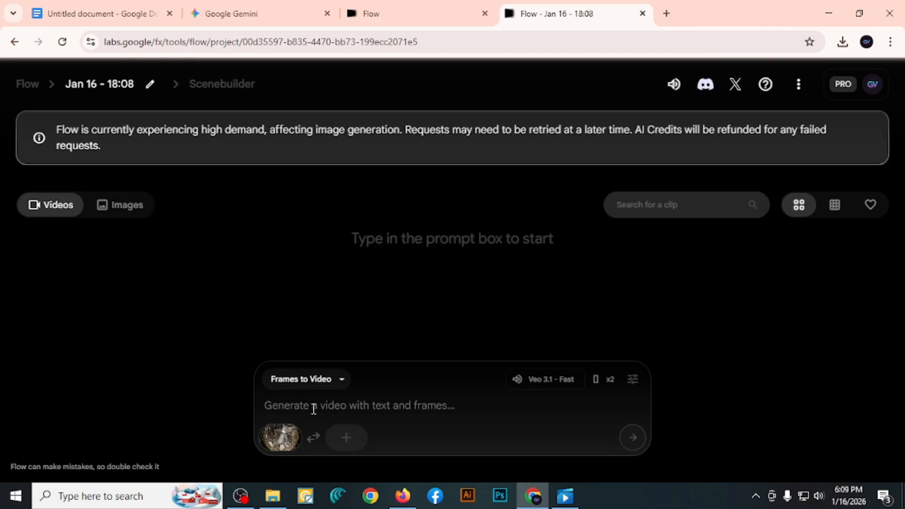
pyautogui.hotkey('ctrl', 'v')
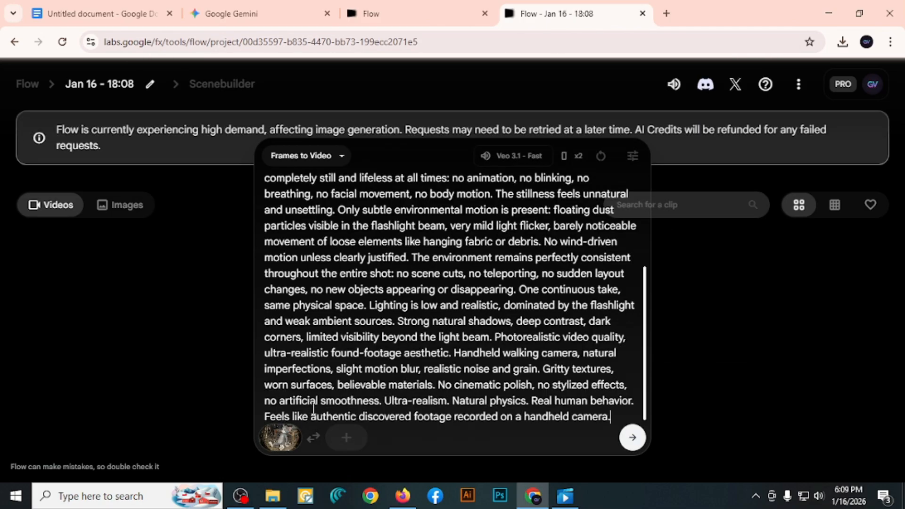
pyautogui.scroll(4, 447, 342)
pyautogui.scroll(-4, 448, 343)
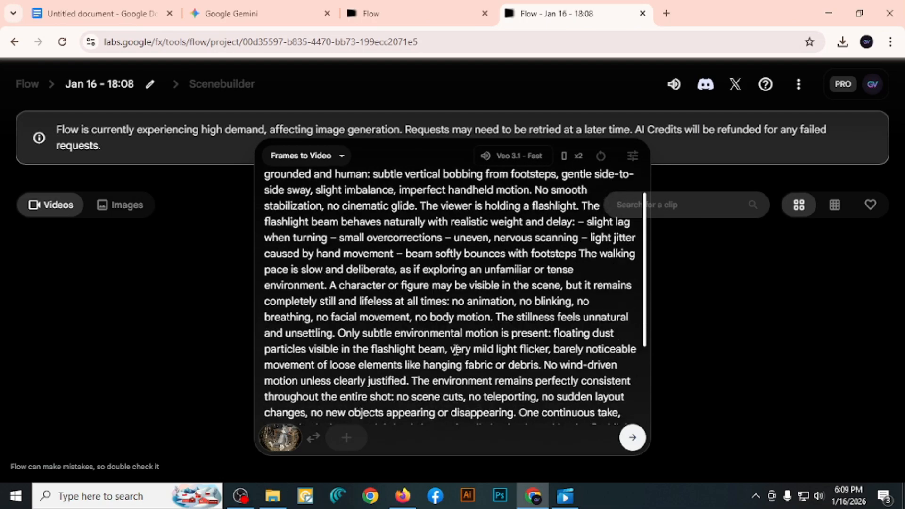
pyautogui.click(633, 439)
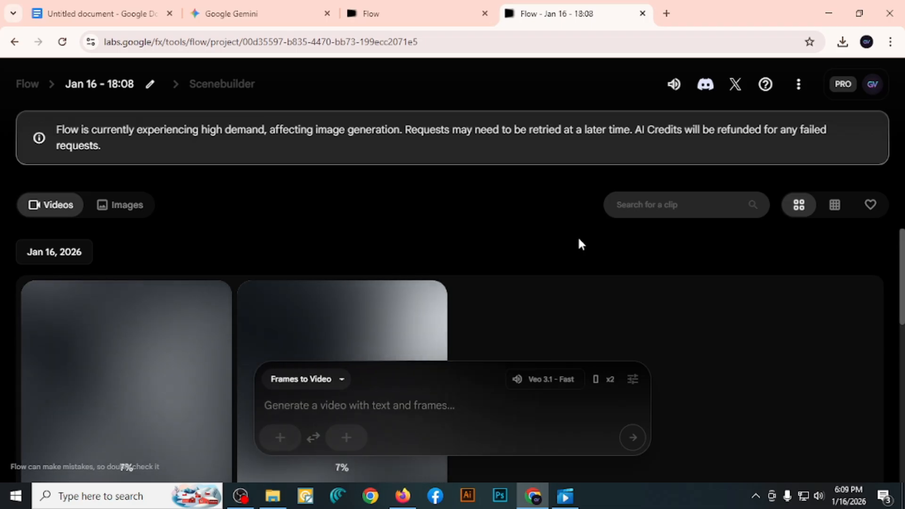
# Read the high-demand notice and play the first generated Tom video once it is ready
pyautogui.moveTo(37, 121); pyautogui.dragTo(661, 147)
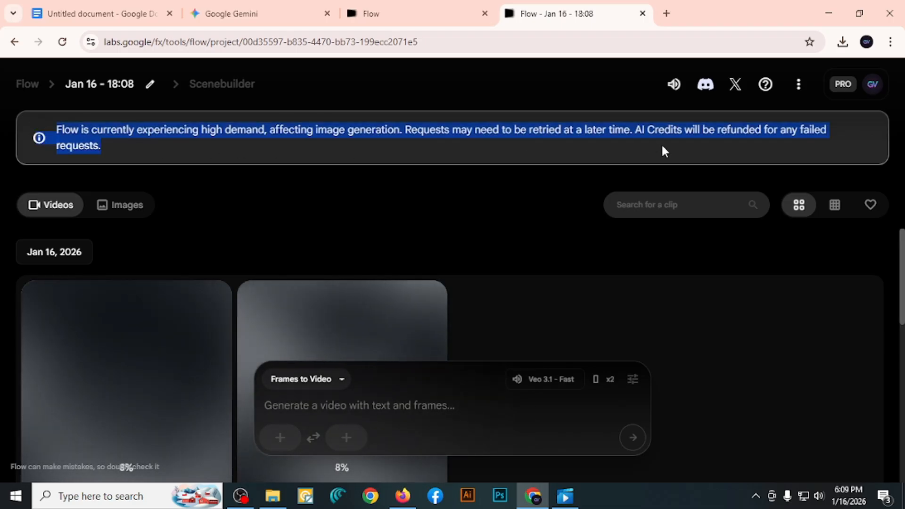
pyautogui.click(378, 215)
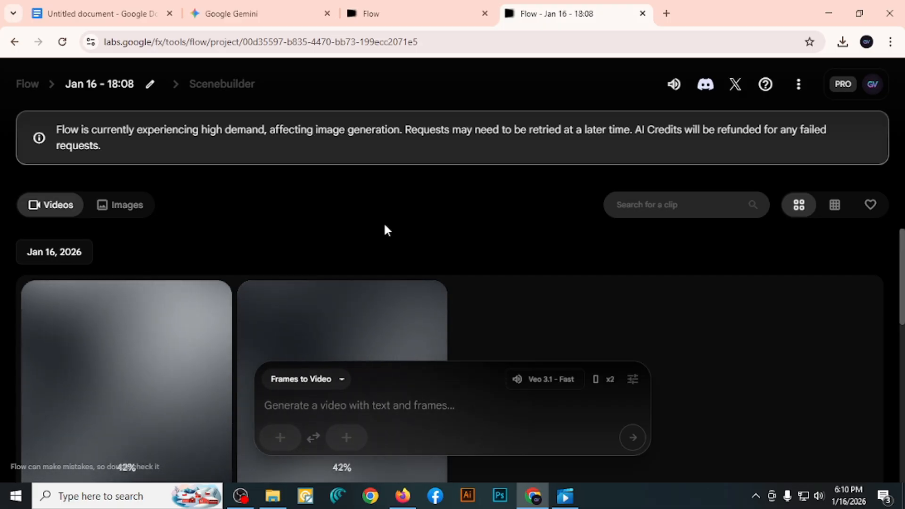
pyautogui.scroll(-3, 522, 268)
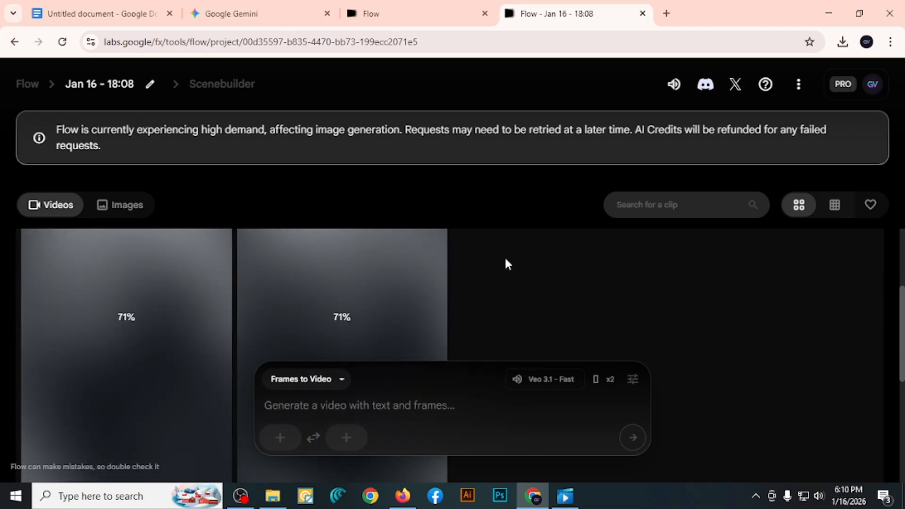
pyautogui.scroll(1, 189, 321)
pyautogui.scroll(-2, 104, 368)
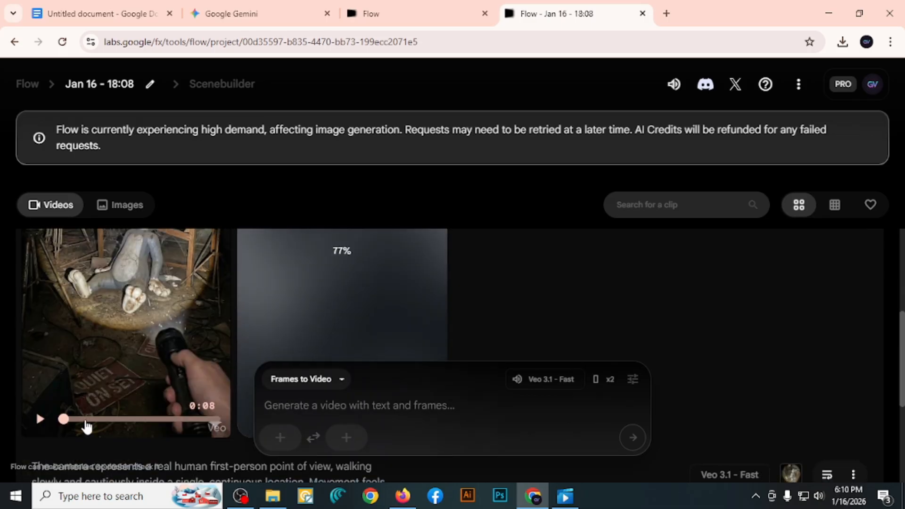
pyautogui.click(39, 420)
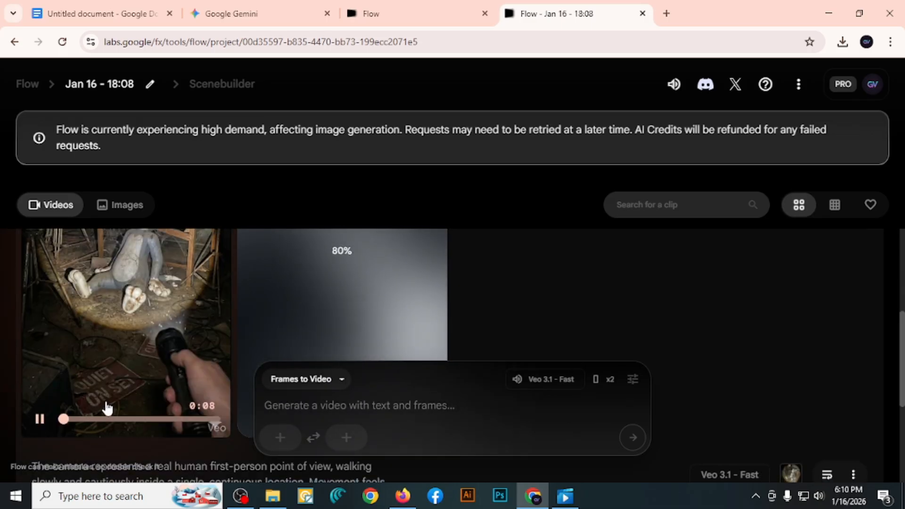
pyautogui.scroll(1, 127, 387)
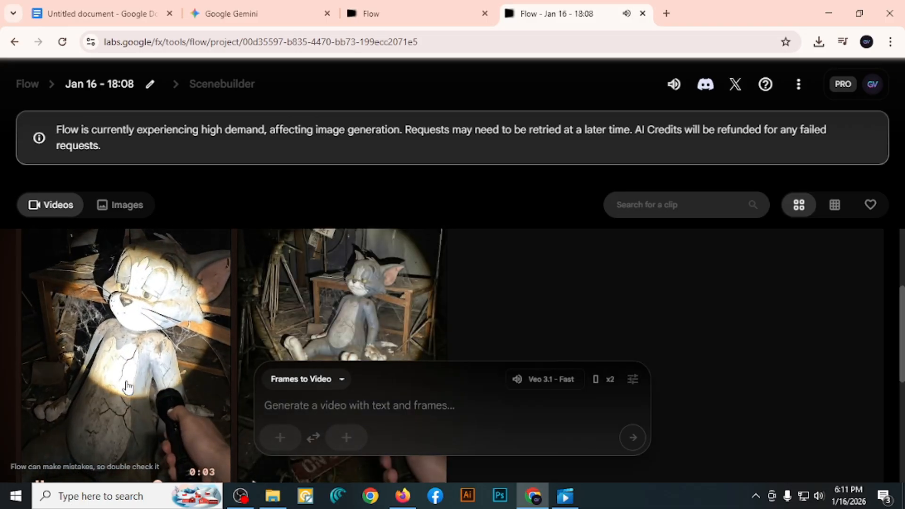
pyautogui.scroll(-2, 66, 396)
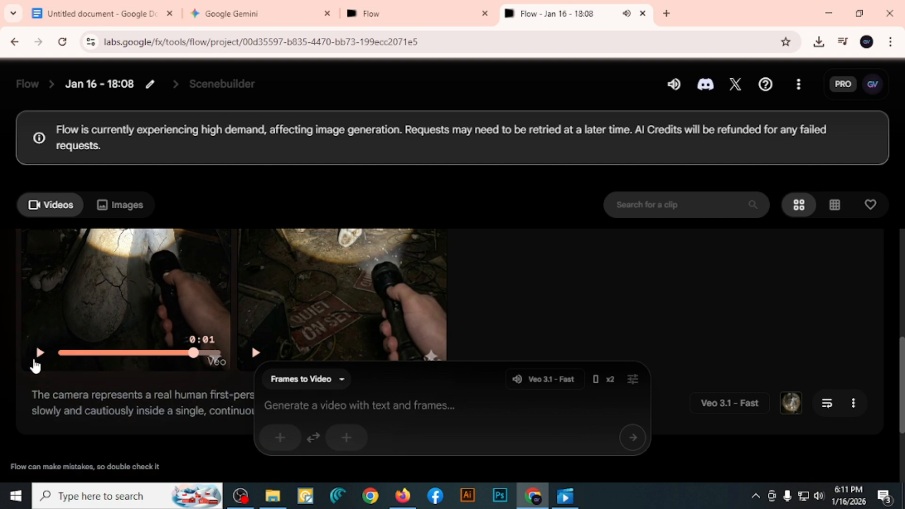
pyautogui.scroll(2, 34, 366)
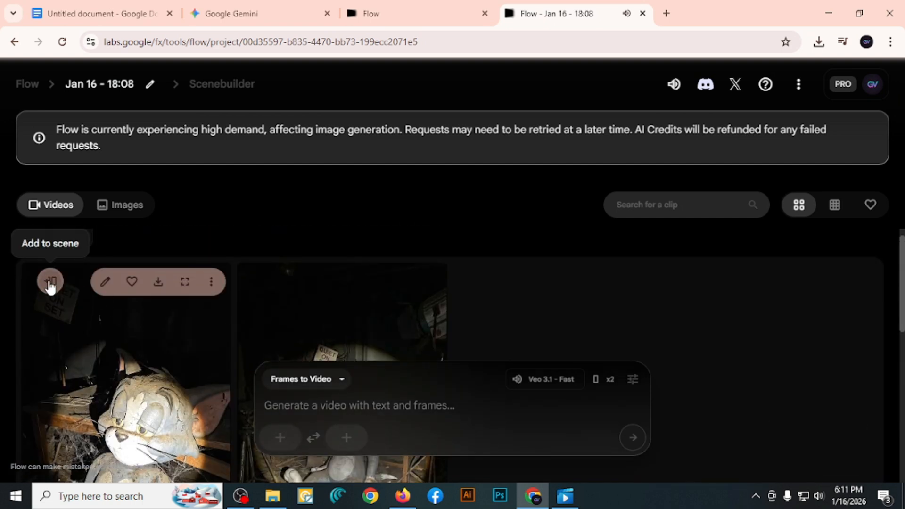
# Add the first Tom video to the scene and set Scenebuilder's generation mode to Frames to Video
pyautogui.click(50, 286)
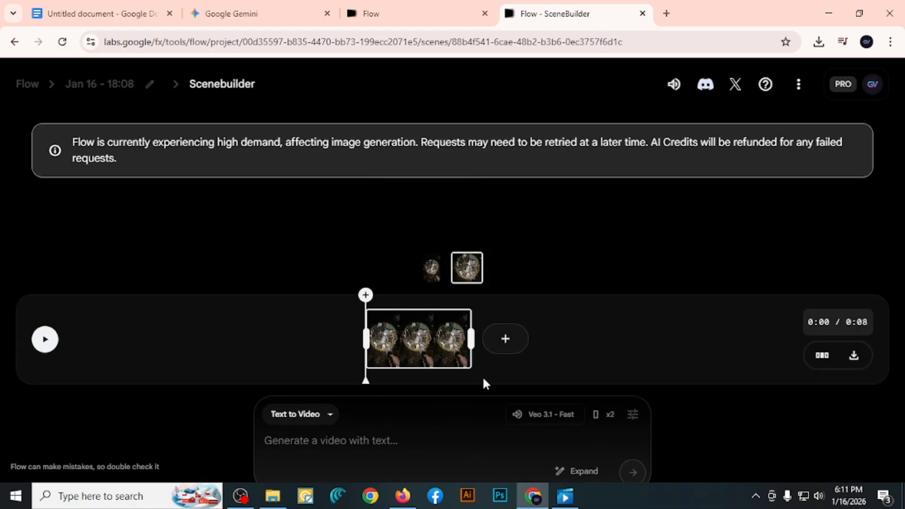
pyautogui.click(316, 418)
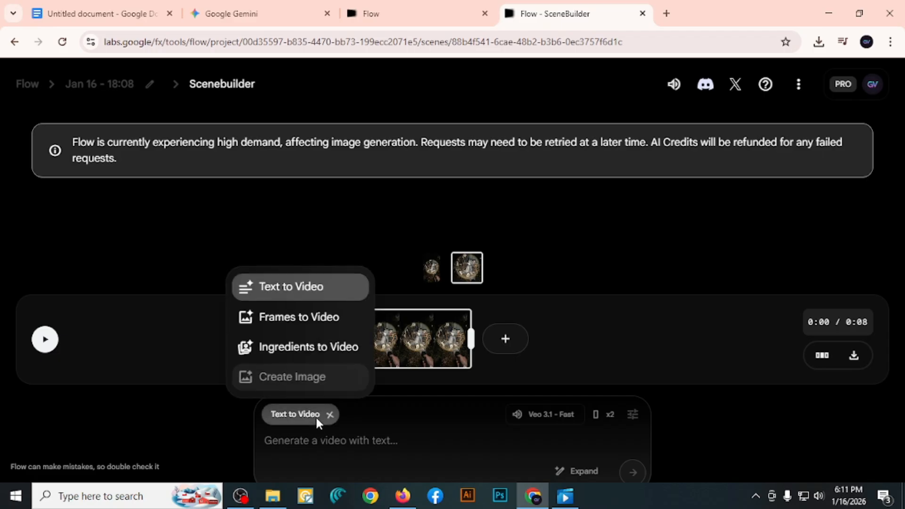
pyautogui.click(295, 333)
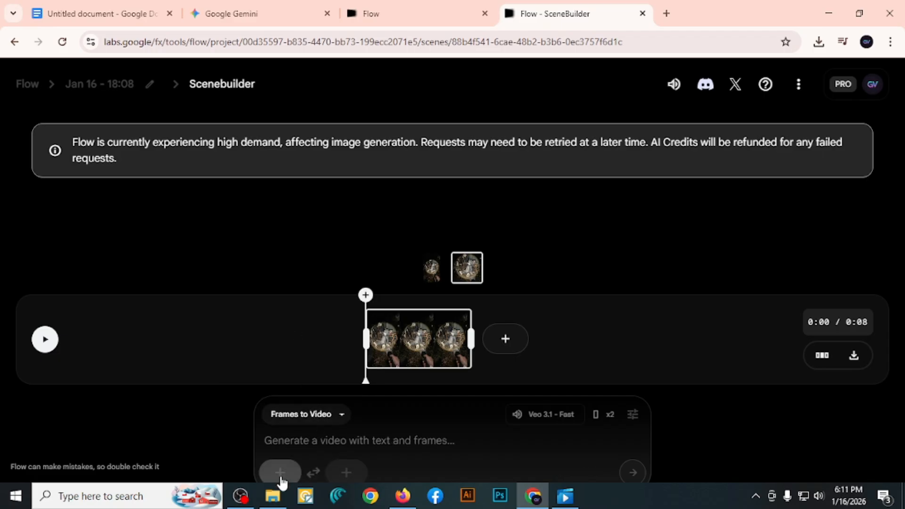
# Upload the generated Gopal Bhar image from Downloads as the start frame and save it with a Portrait crop
pyautogui.click(280, 475)
pyautogui.click(220, 132)
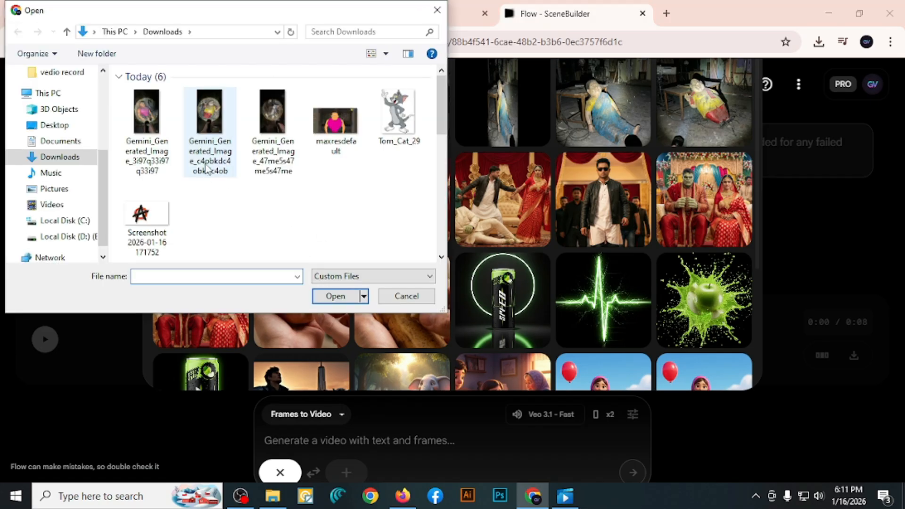
pyautogui.click(209, 137)
pyautogui.click(333, 297)
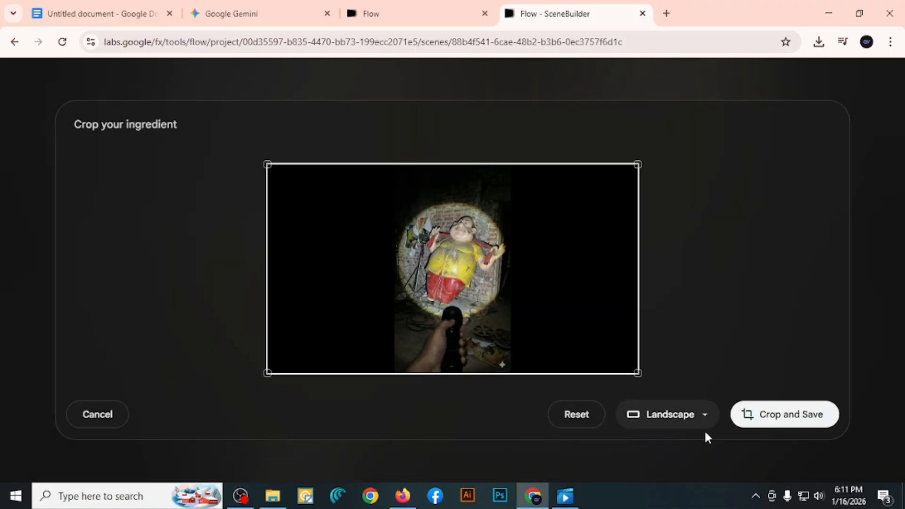
pyautogui.click(690, 422)
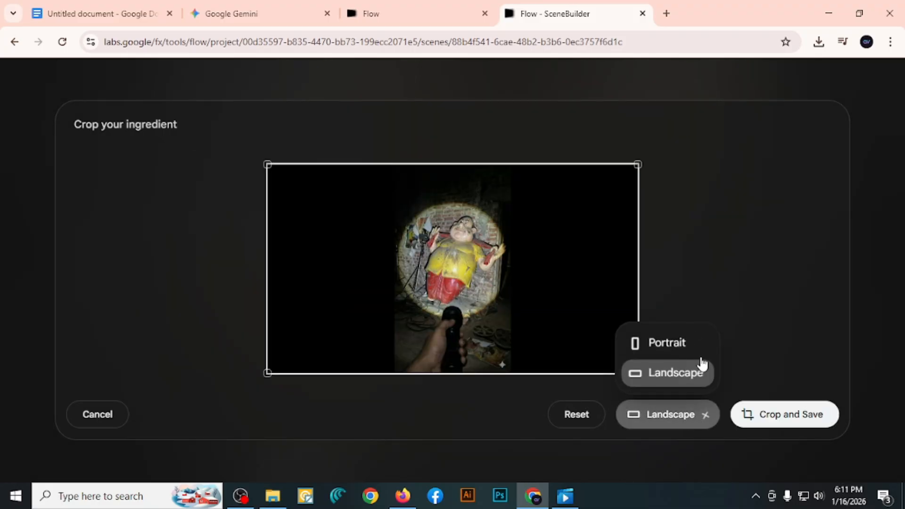
pyautogui.click(660, 345)
pyautogui.click(779, 421)
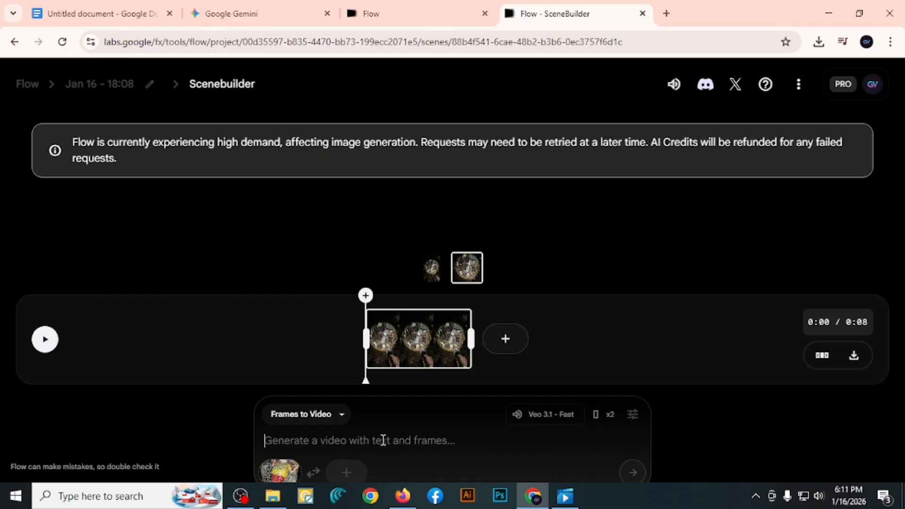
# Paste the same video prompt for the Gopal Bhar frame and generate the clip
pyautogui.hotkey('ctrl', 'v')
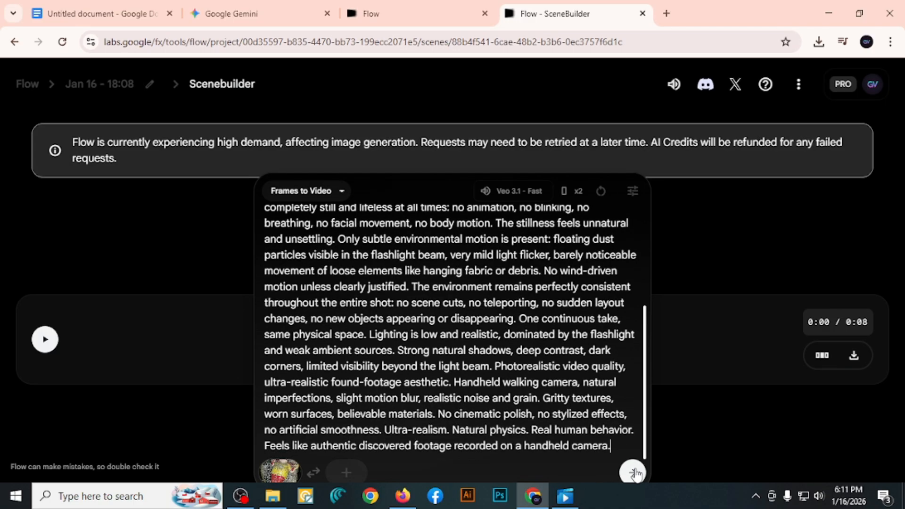
pyautogui.click(634, 472)
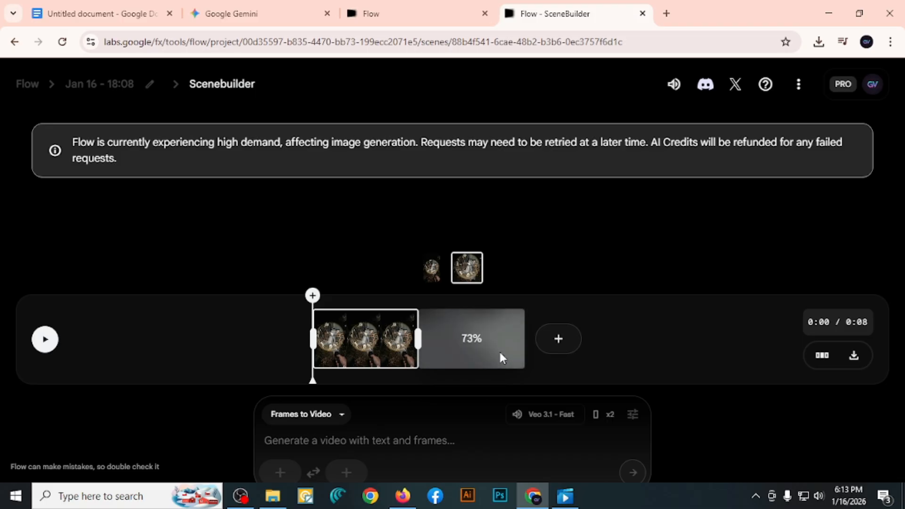
# Move the playhead to the start of the Gopal Bhar clip and preview the clip in the scene
pyautogui.moveTo(314, 380); pyautogui.dragTo(425, 378)
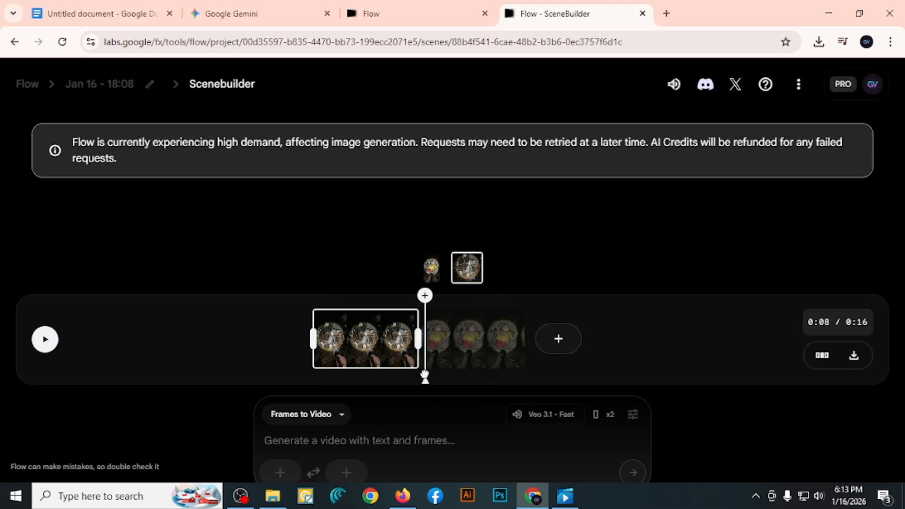
pyautogui.click(44, 340)
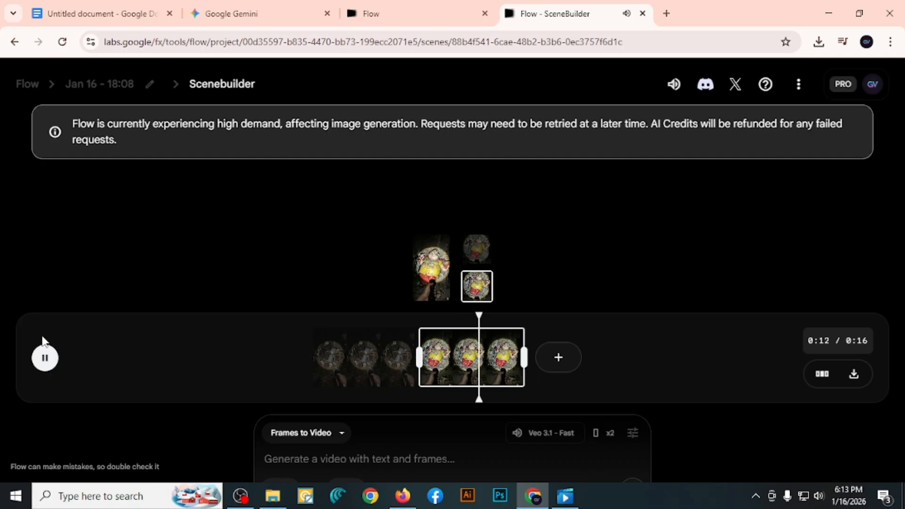
pyautogui.click(47, 360)
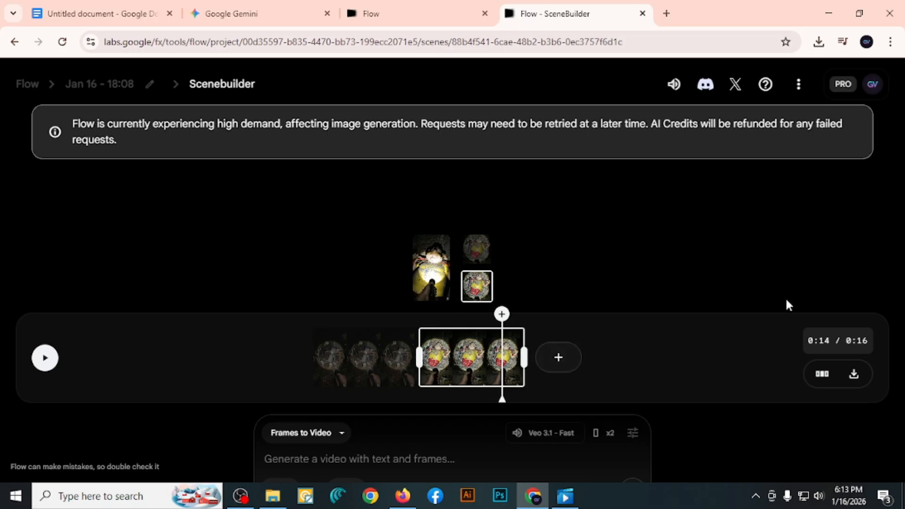
# Keep Frames to Video mode, upload the generated Batul image as the start frame, and save it with a Portrait crop
pyautogui.click(323, 432)
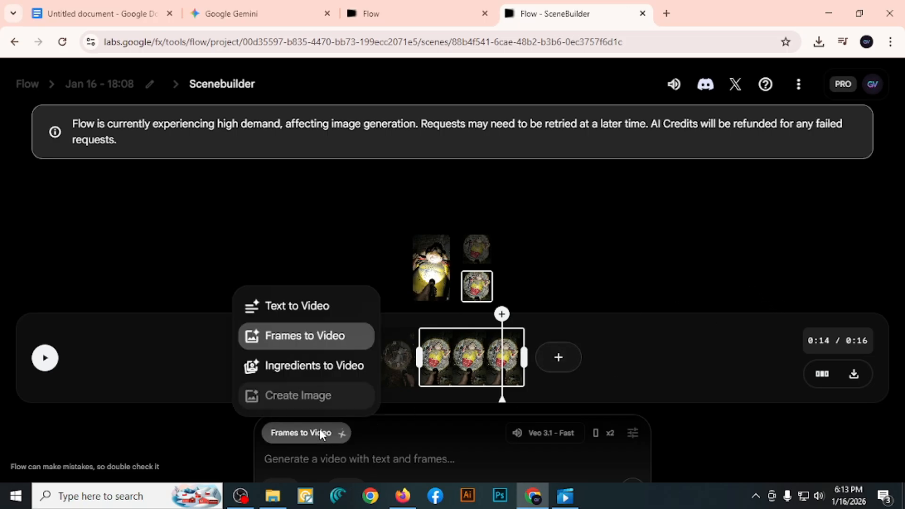
pyautogui.click(316, 348)
pyautogui.click(285, 486)
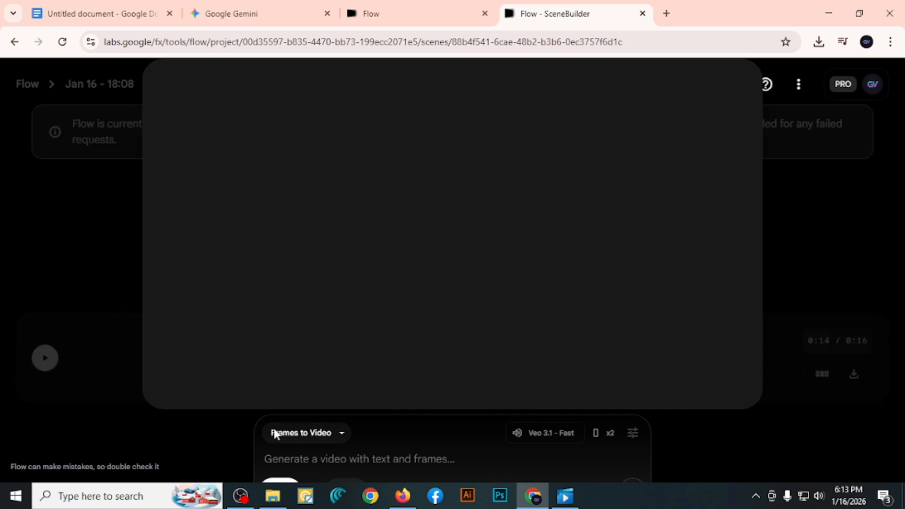
pyautogui.click(218, 121)
pyautogui.click(130, 104)
pyautogui.click(335, 297)
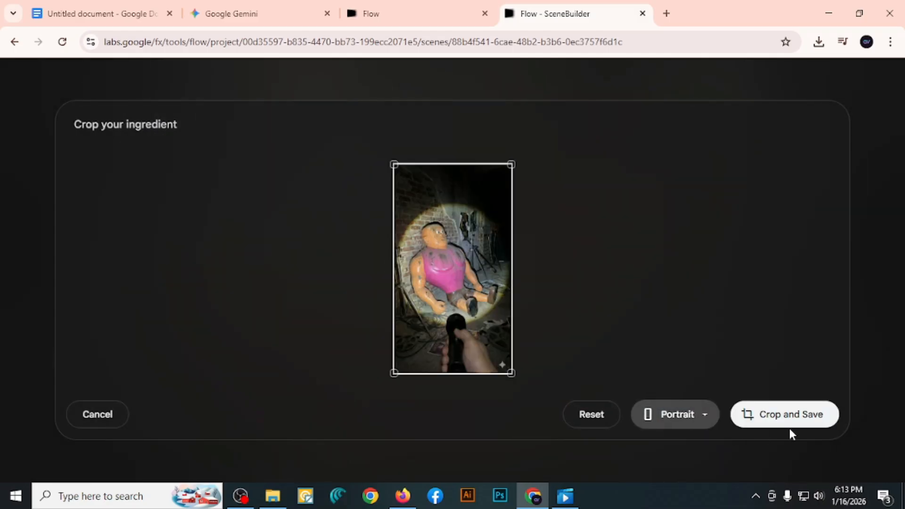
pyautogui.click(788, 424)
# Paste the same found-footage video prompt for the Batul frame and generate the clip in the scene
pyautogui.rightClick(406, 459)
pyautogui.click(442, 313)
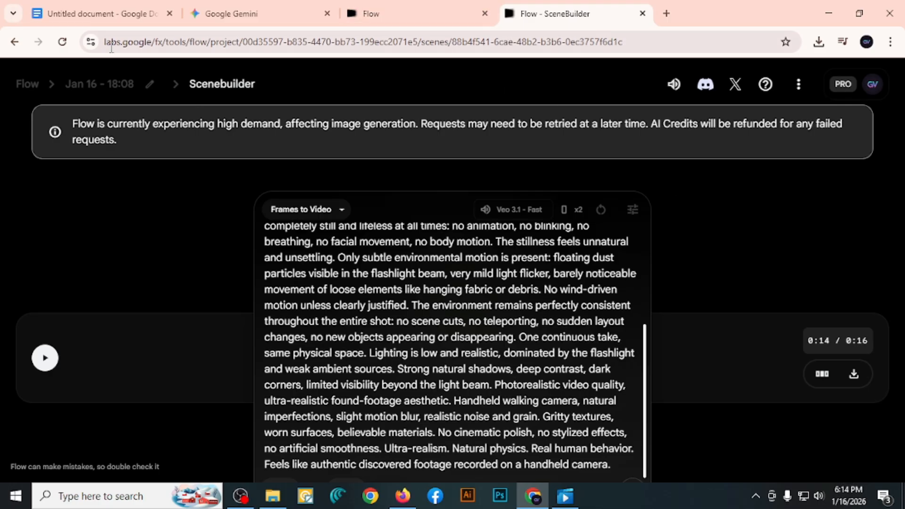
pyautogui.click(461, 8)
pyautogui.click(586, 10)
pyautogui.click(632, 483)
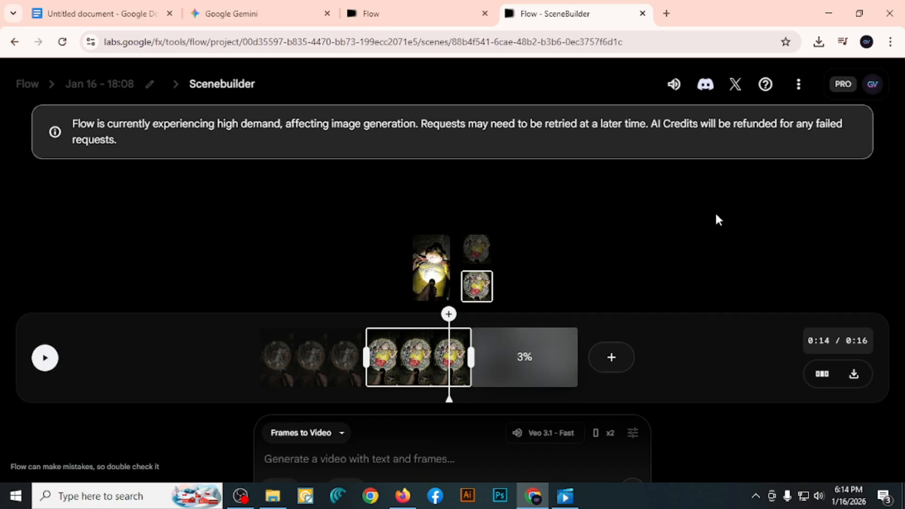
# Preview the scene from the Gopal Bhar clip through the new Batul clip
pyautogui.hotkey('ctrl', '-')
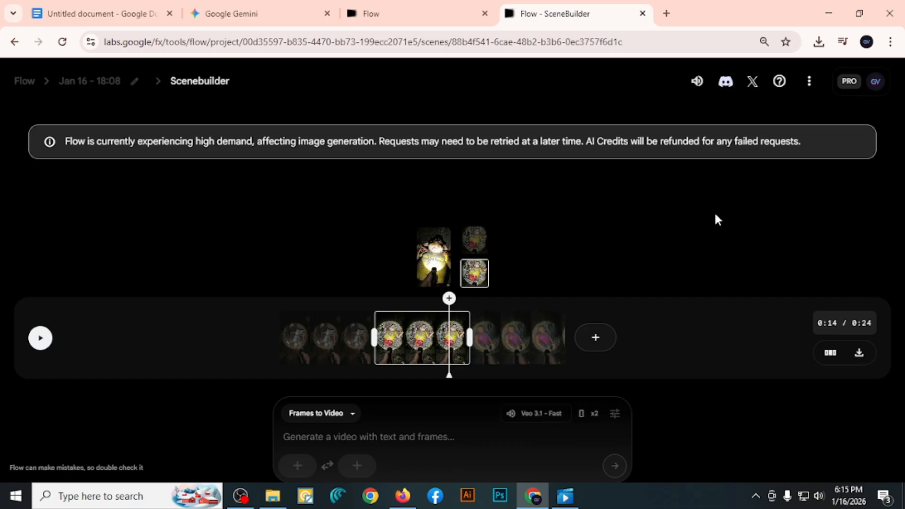
pyautogui.click(39, 341)
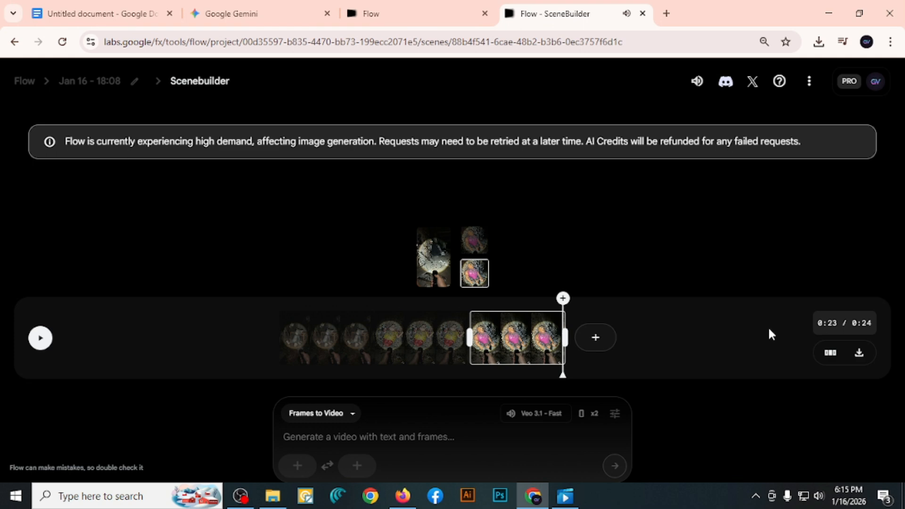
# Try to export the combined scene twice and reload the Scenebuilder page
pyautogui.click(859, 352)
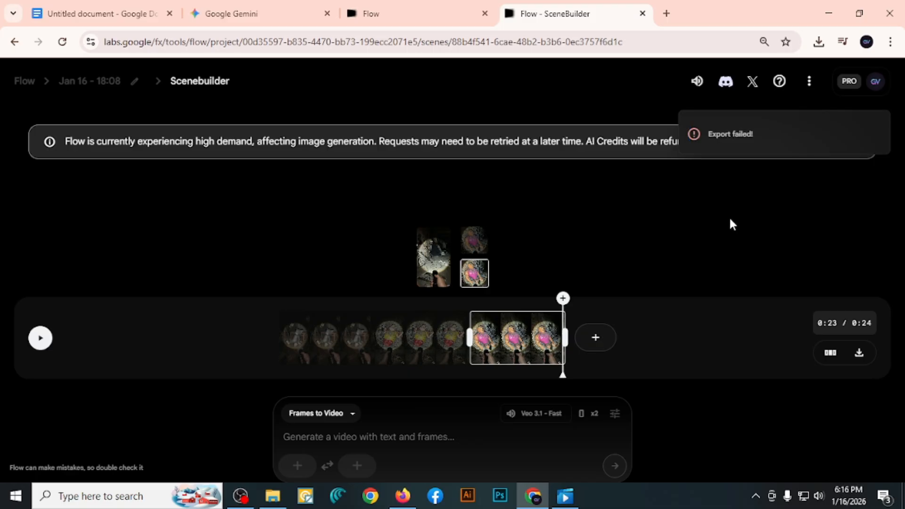
pyautogui.click(860, 353)
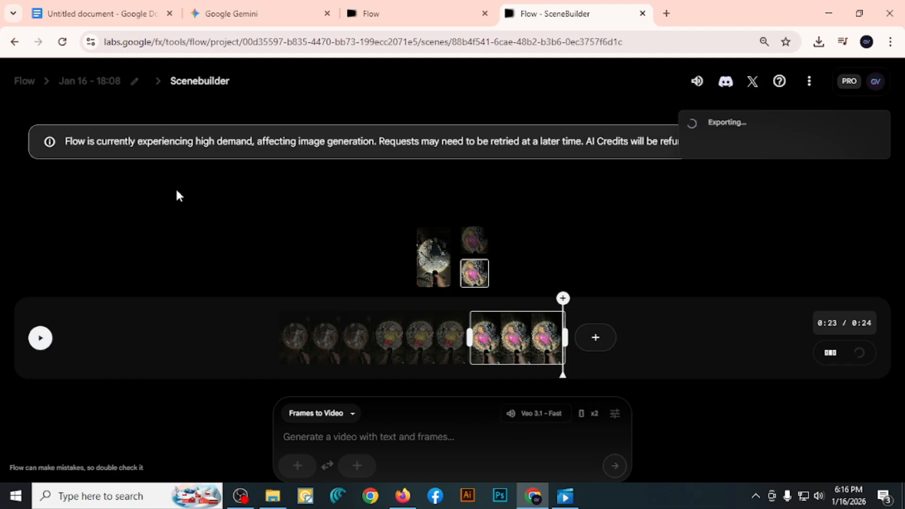
pyautogui.click(62, 43)
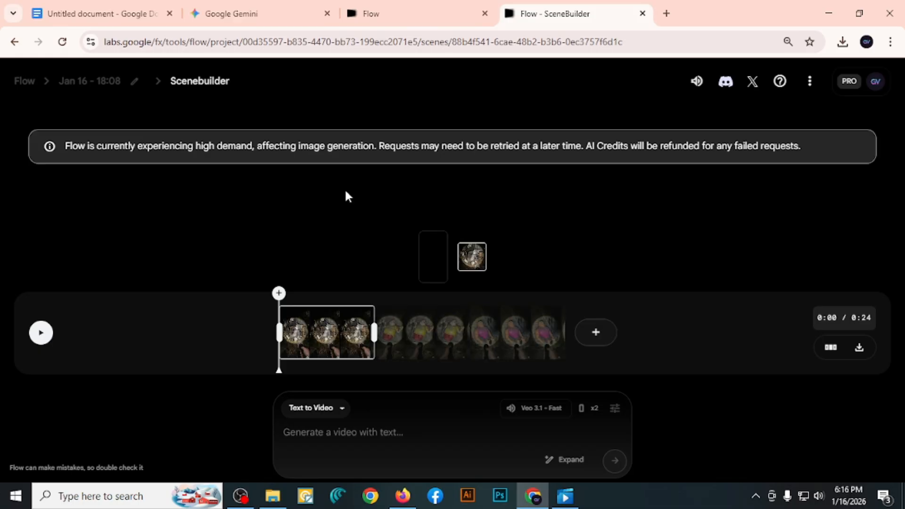
# Export the combined three-clip scene and download the exported MP4 video
pyautogui.click(859, 348)
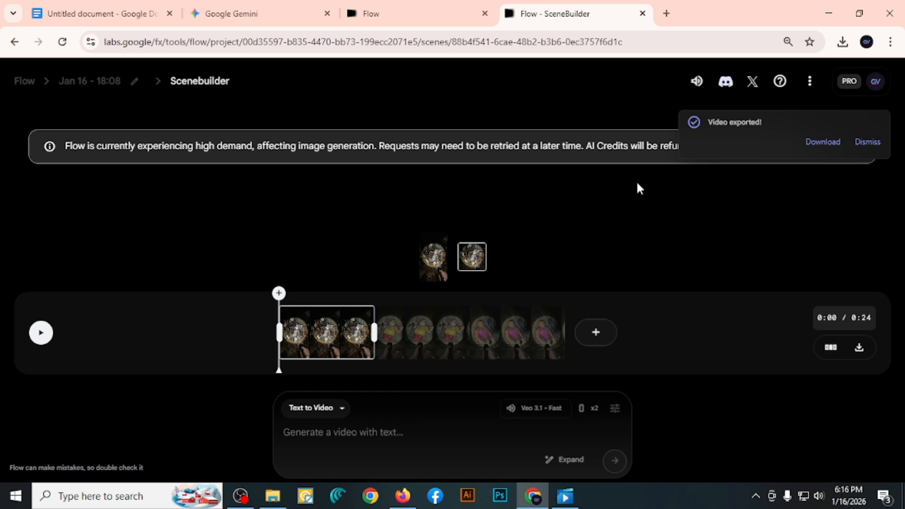
pyautogui.click(820, 147)
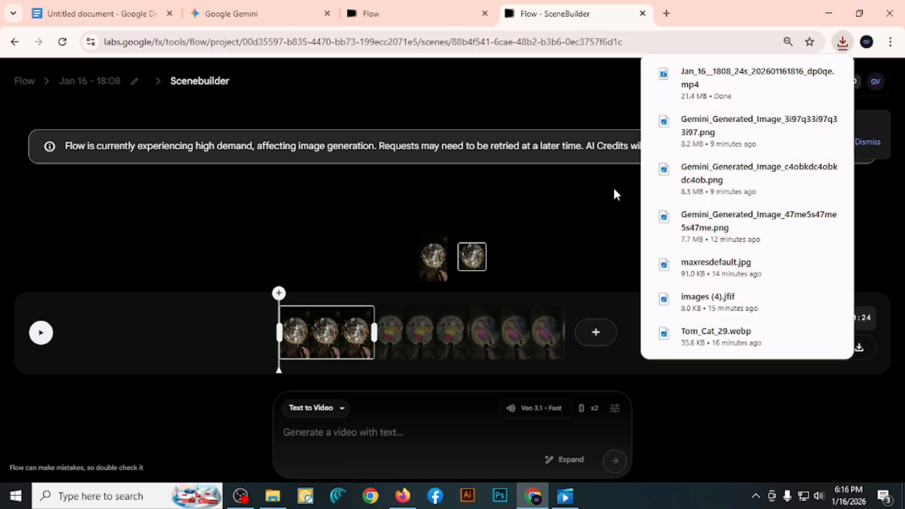
# Open the downloaded scene video from the browser's downloads in the media player and set the playback volume to 77
pyautogui.click(700, 88)
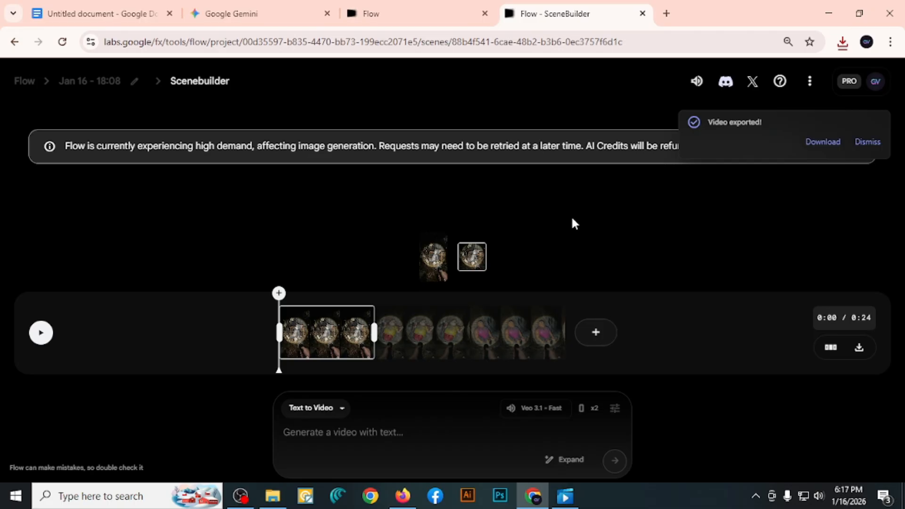
pyautogui.click(843, 41)
pyautogui.click(711, 113)
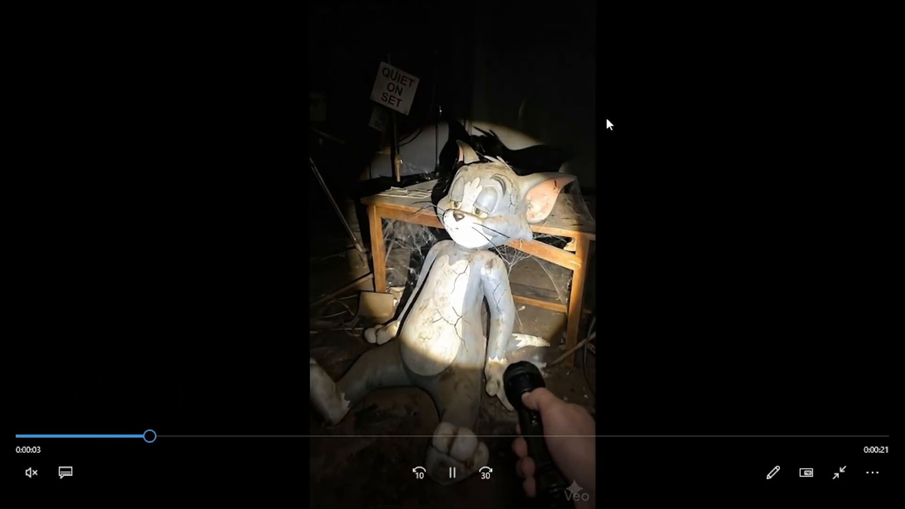
pyautogui.click(31, 473)
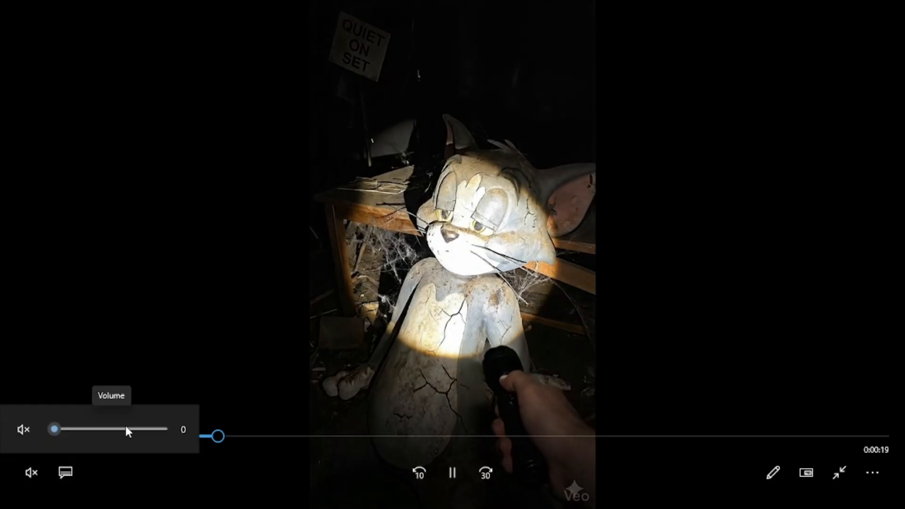
pyautogui.moveTo(55, 433); pyautogui.dragTo(136, 430)
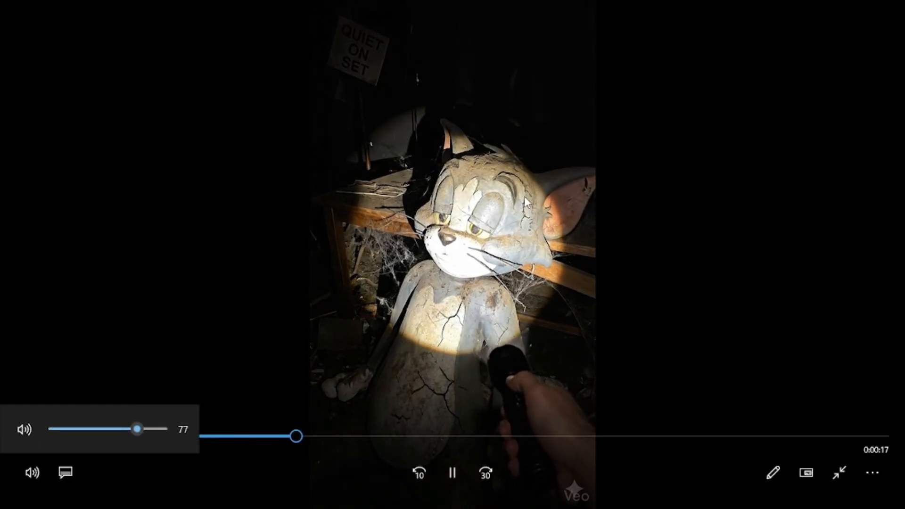